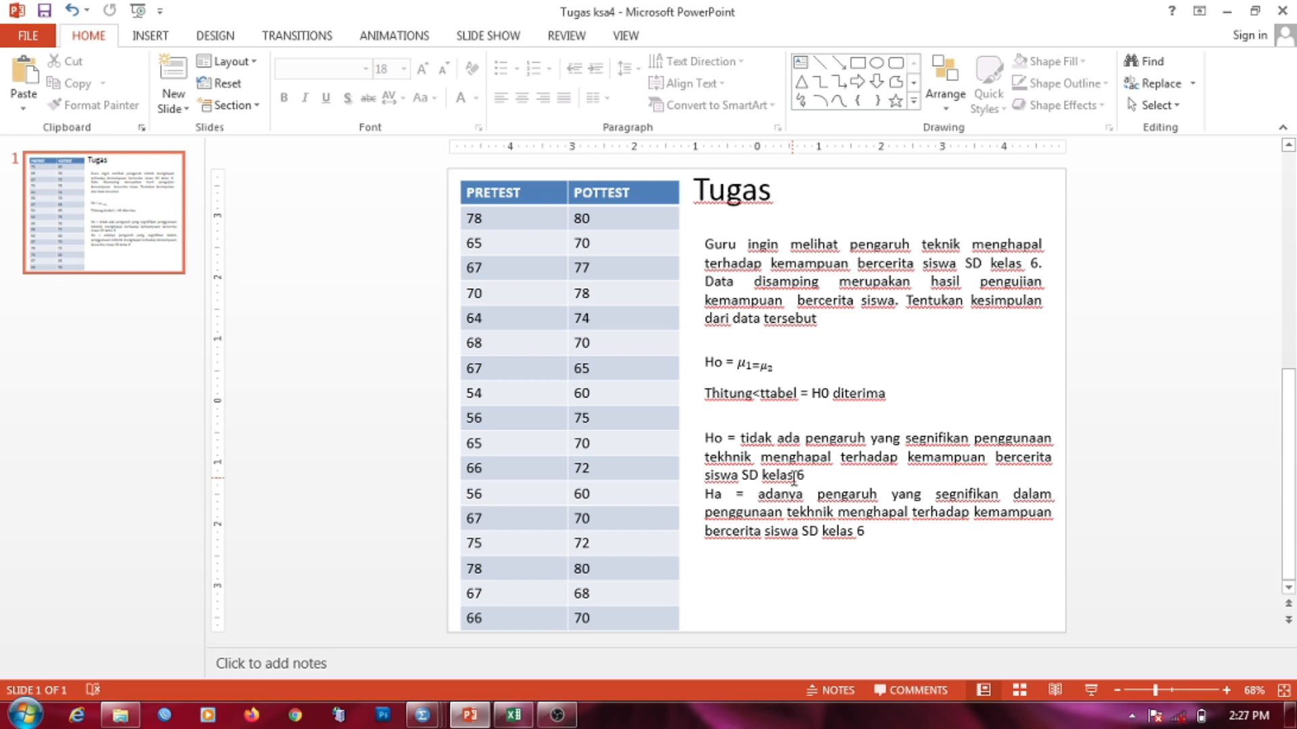
Step: Leave the Tugas slide and show the thumbnails of the three open SPSS windows
{"action": "left_click", "coordinate": [422, 714]}
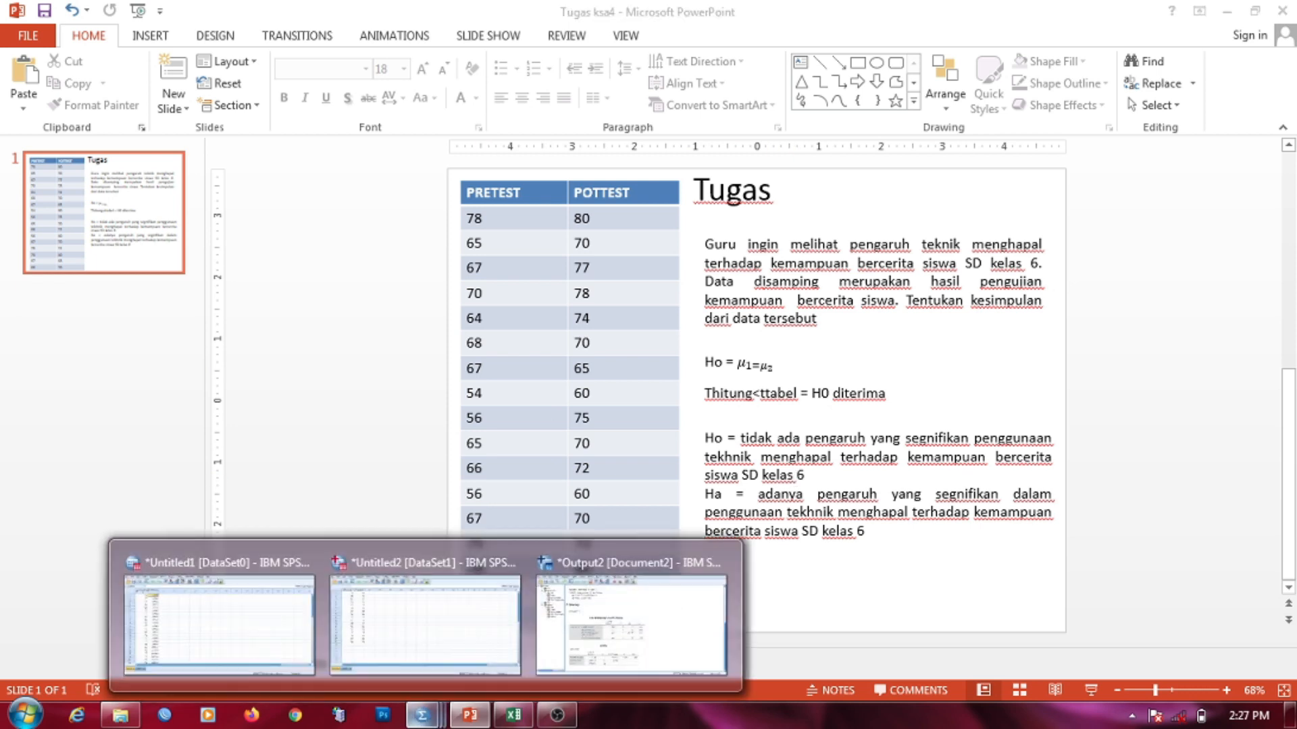
Step: Switch to Output2 and page up to the Kolmogorov-Smirnov normality test for pretest and posttest
{"action": "mouse_move", "coordinate": [263, 603]}
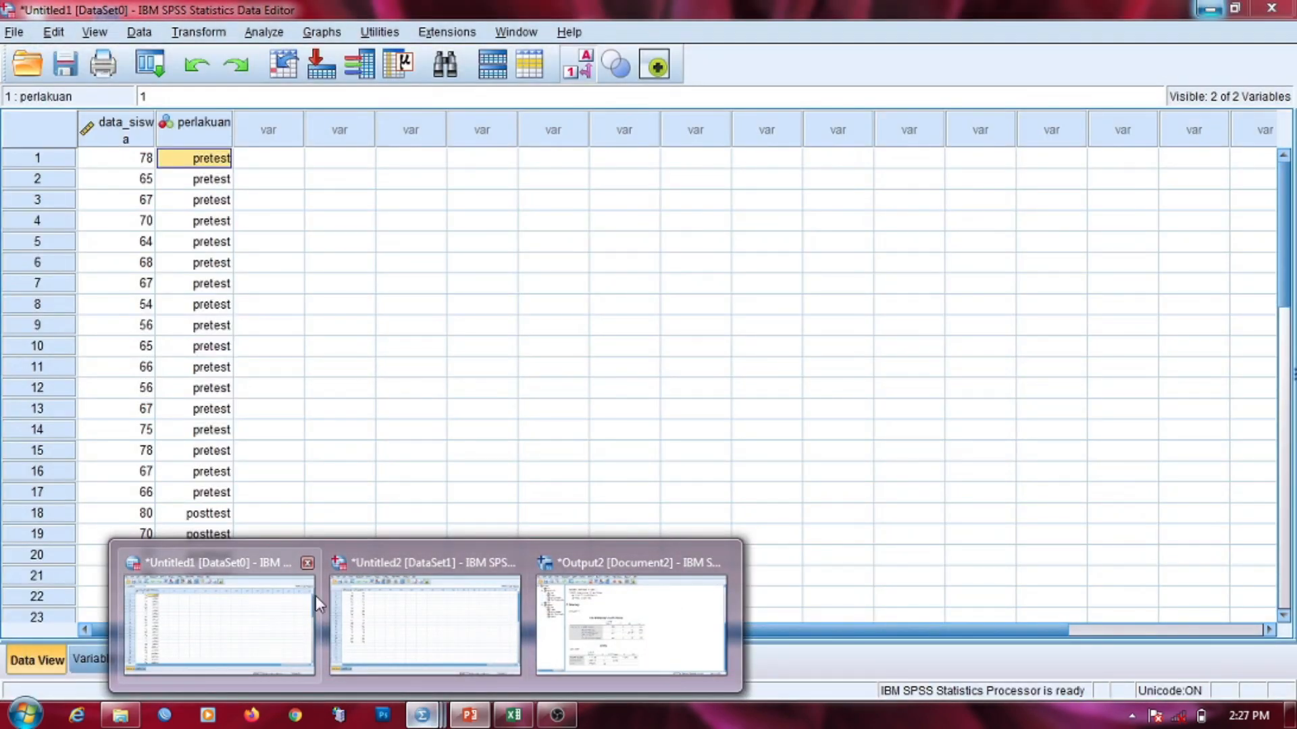
{"action": "mouse_move", "coordinate": [411, 616]}
{"action": "left_click", "coordinate": [631, 621]}
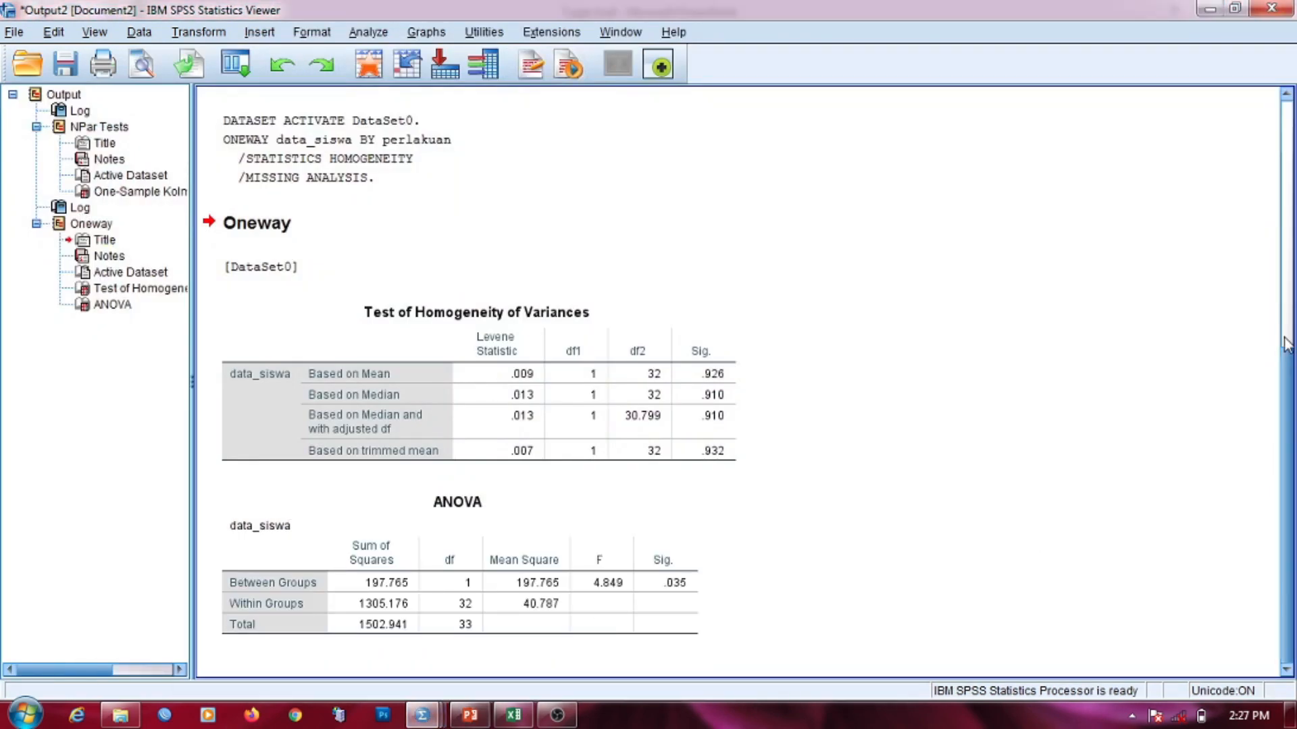
{"action": "left_click", "coordinate": [1288, 337]}
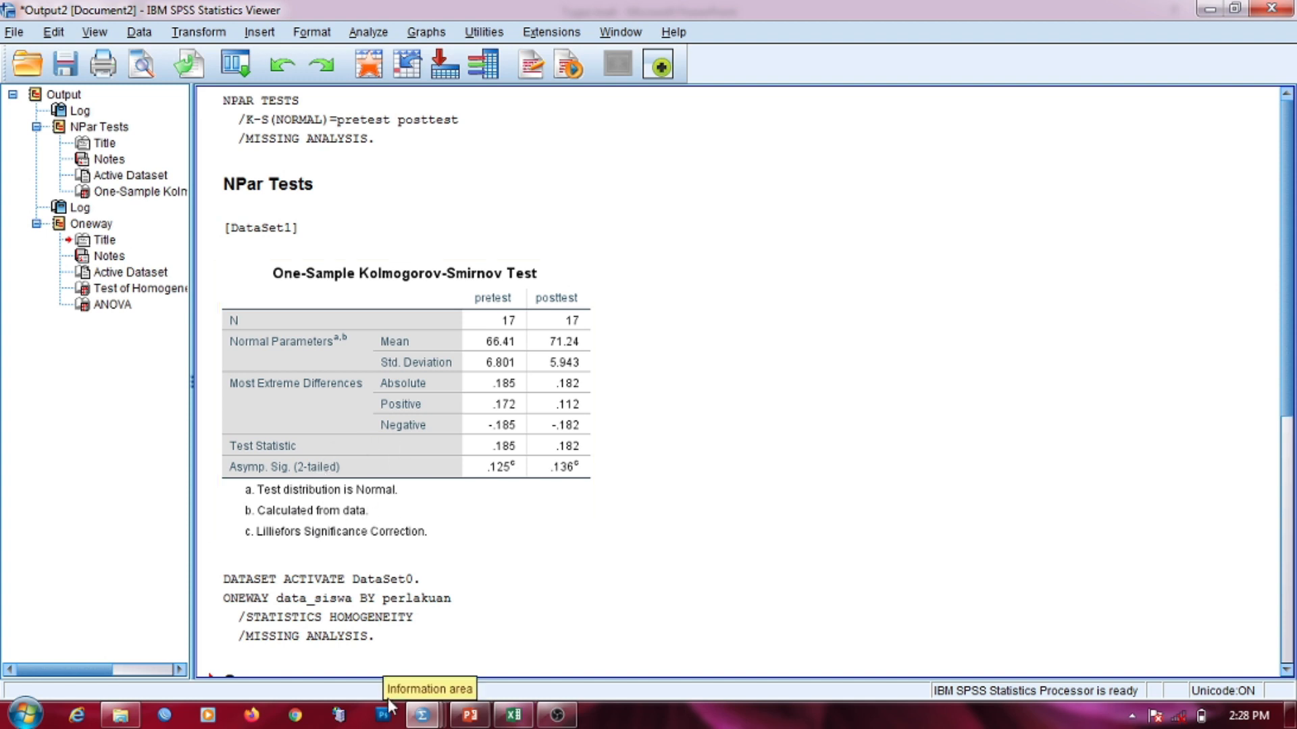
{"action": "mouse_move", "coordinate": [422, 714]}
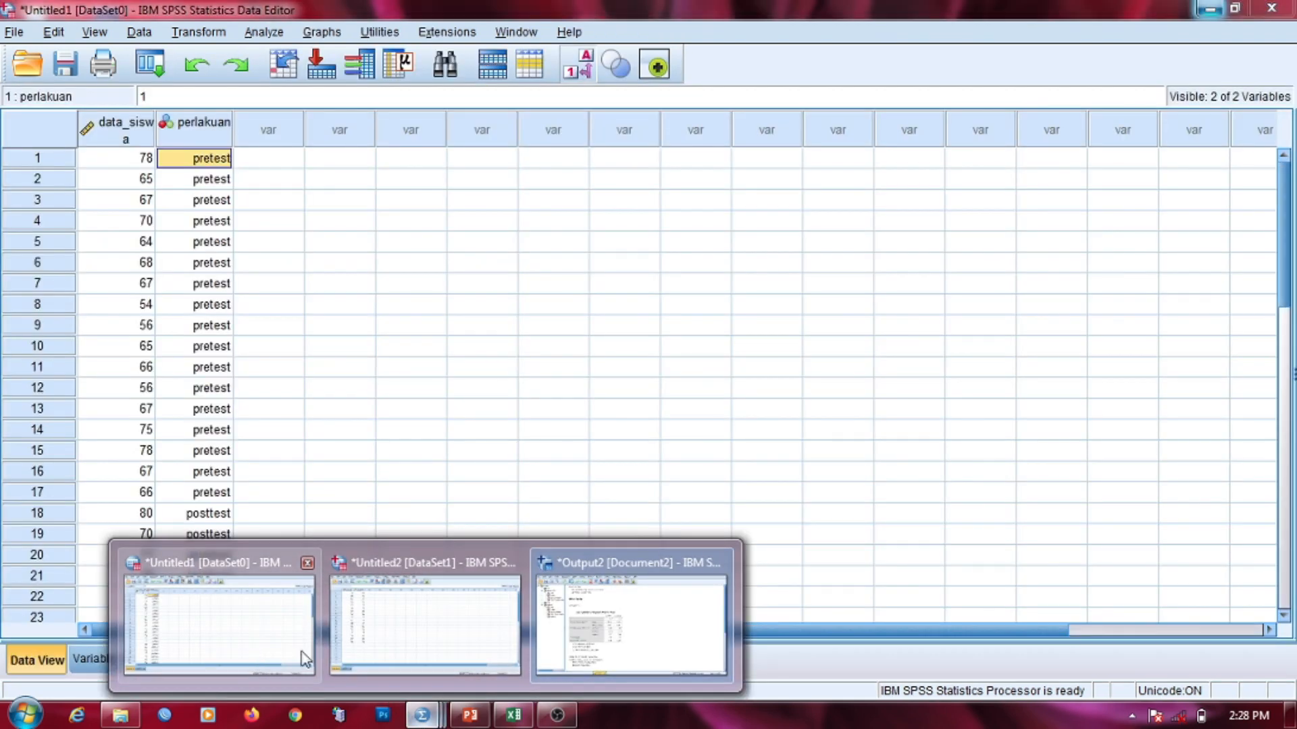
Step: Glance at the Untitled2 pretest/posttest data, then activate the Untitled1 data_siswa dataset
{"action": "left_click", "coordinate": [388, 653]}
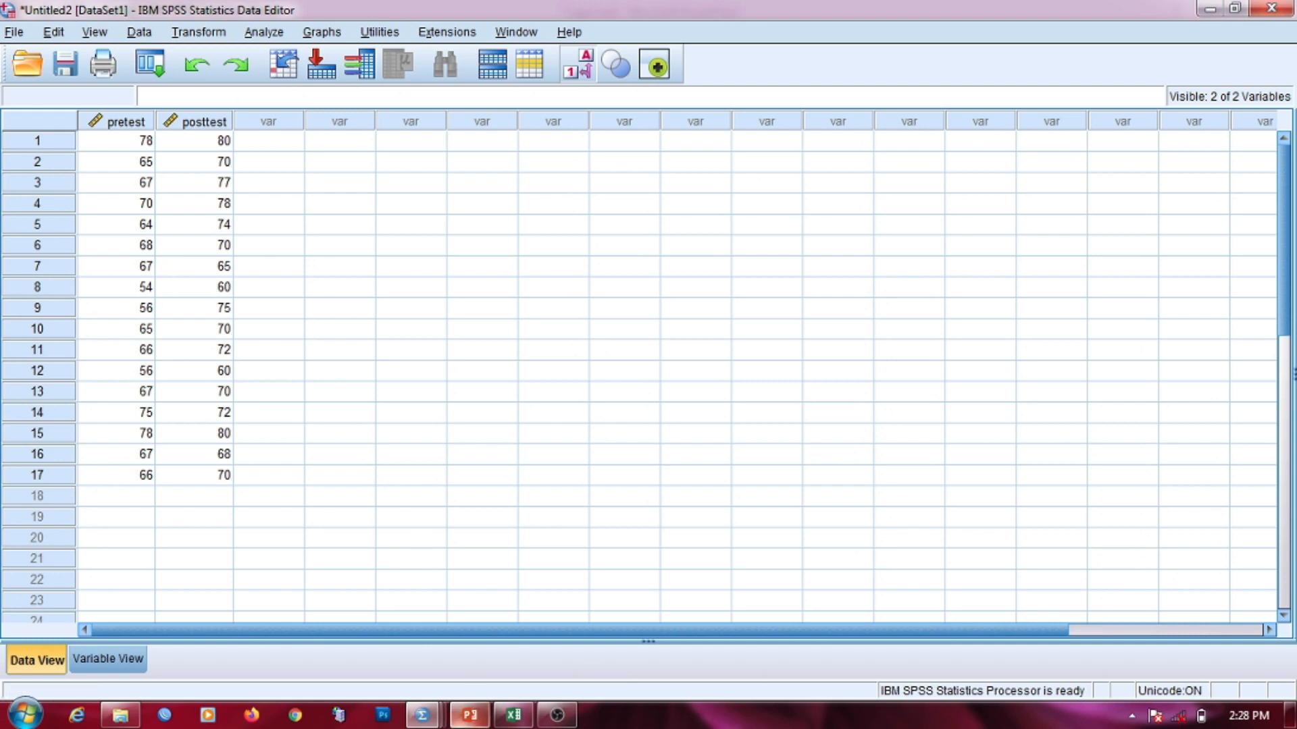
{"action": "left_click", "coordinate": [422, 715]}
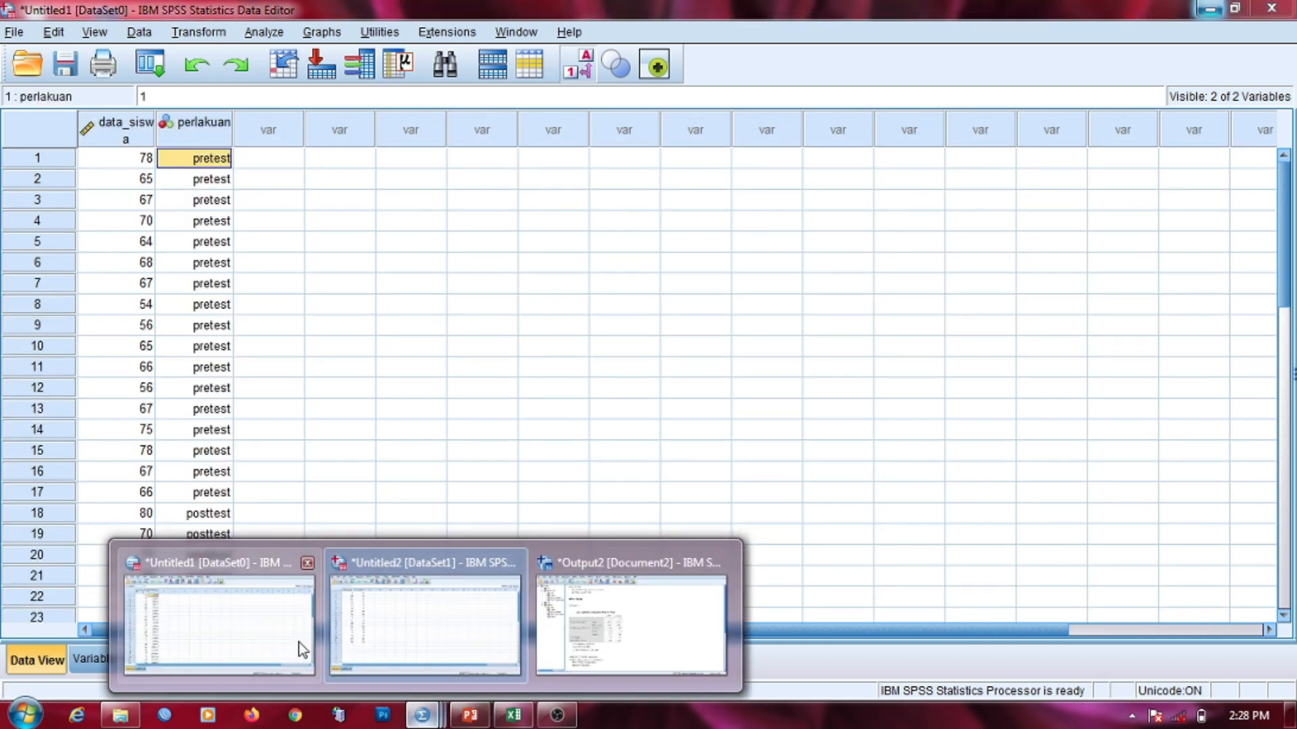
{"action": "left_click", "coordinate": [299, 642]}
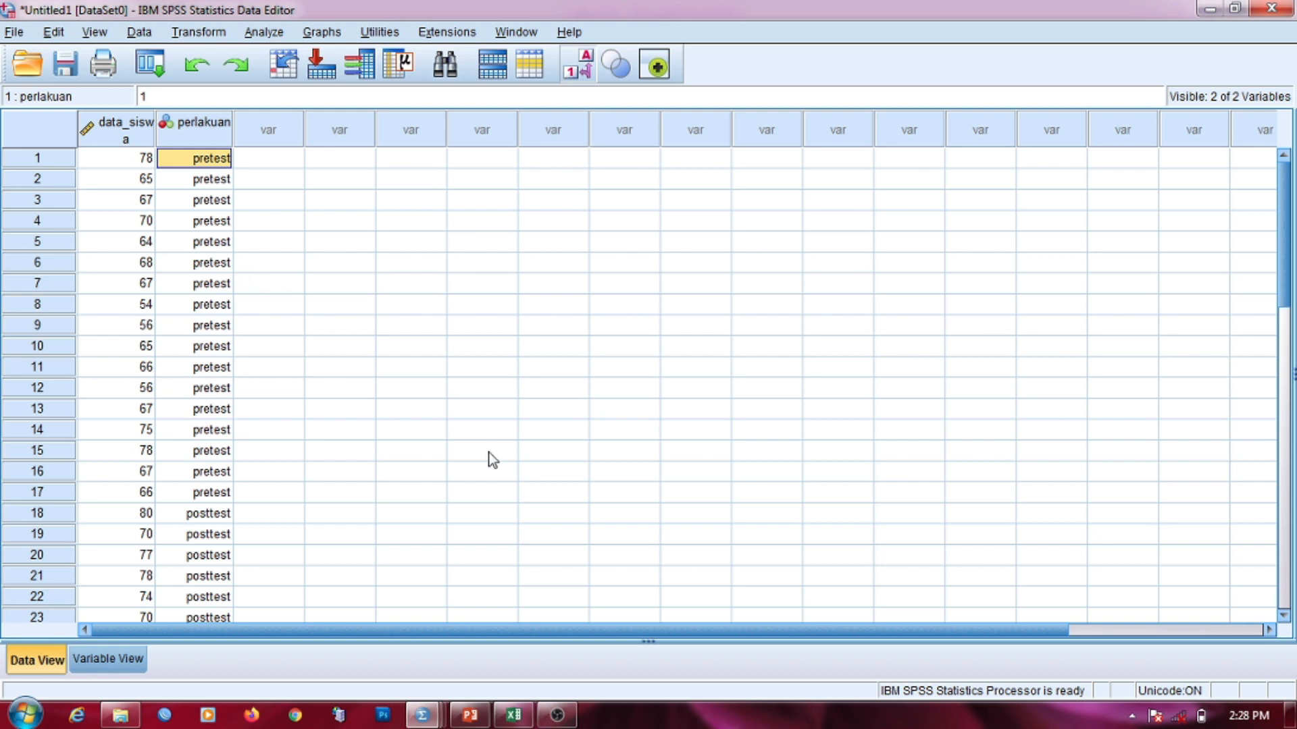
Step: In Output2, select the Test of Homogeneity of Variances table (Levene Sig. .926, ANOVA F 4.849)
{"action": "mouse_move", "coordinate": [422, 715]}
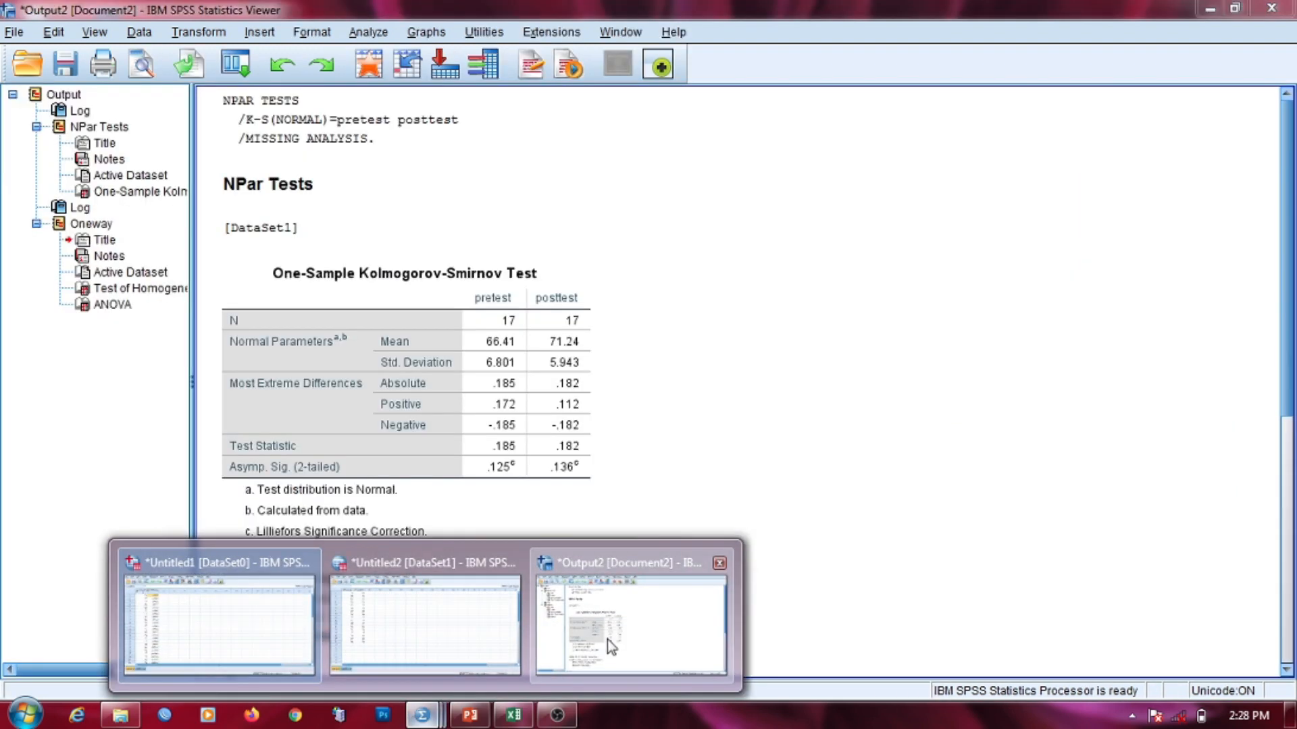
{"action": "left_click", "coordinate": [606, 639]}
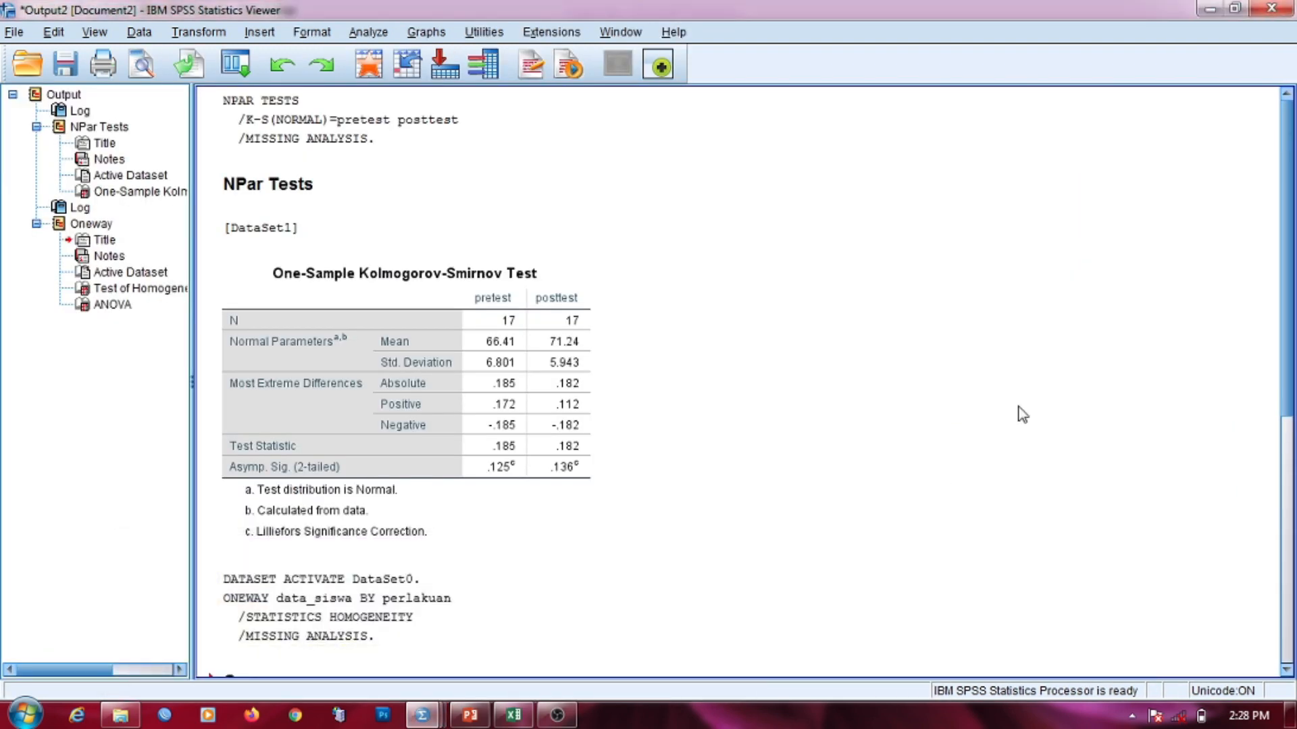
{"action": "left_click", "coordinate": [1287, 452]}
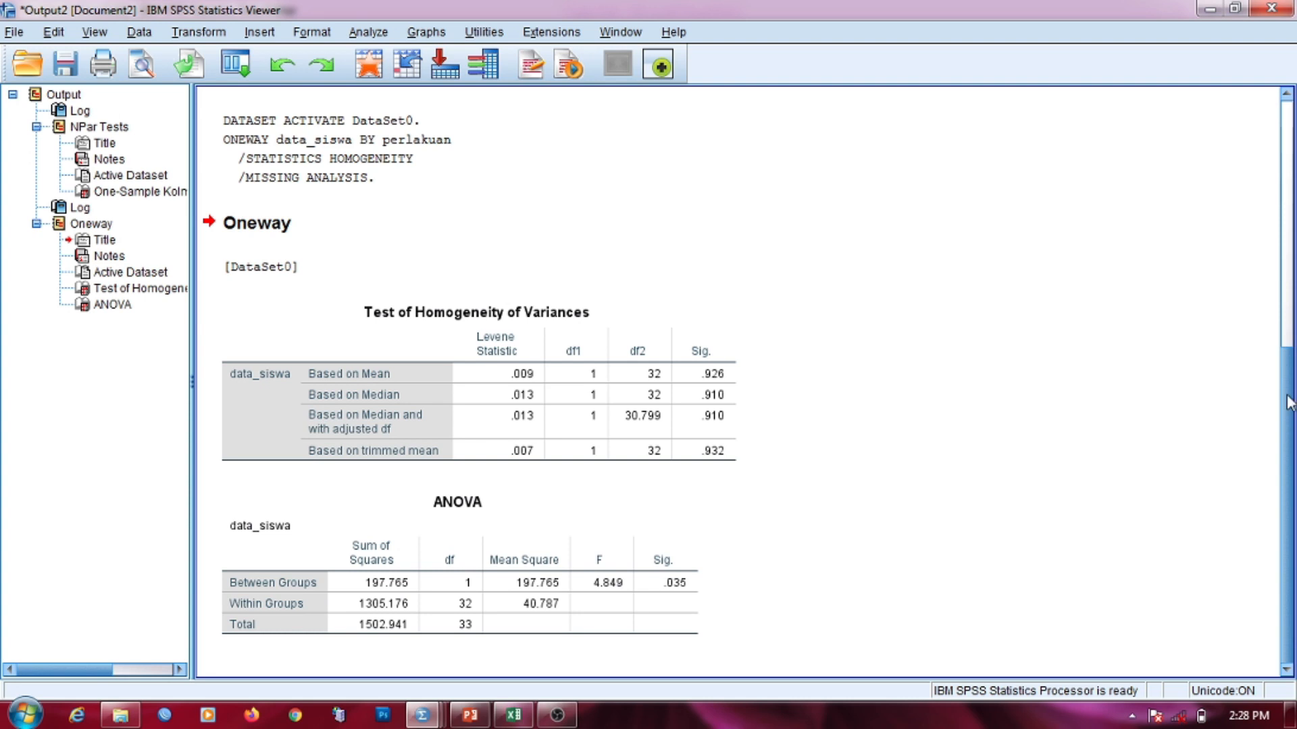
{"action": "left_click", "coordinate": [1287, 330]}
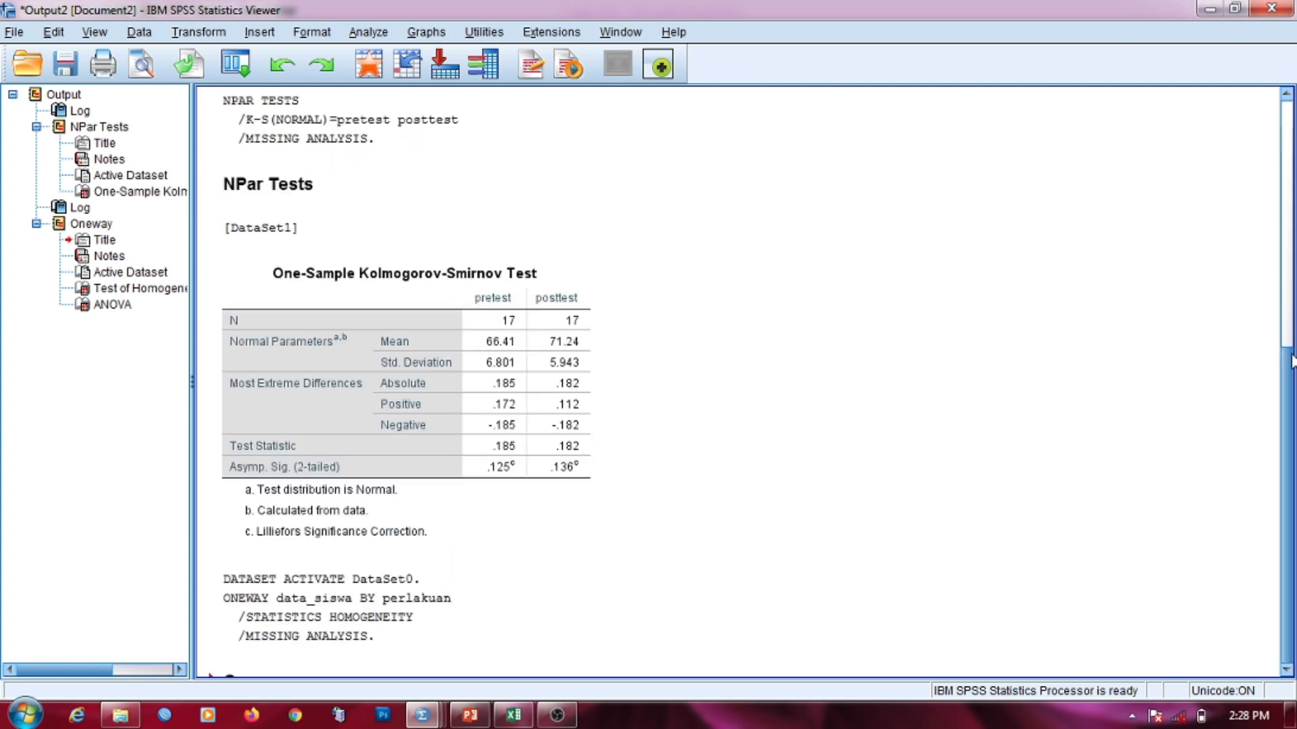
{"action": "left_click", "coordinate": [1288, 385]}
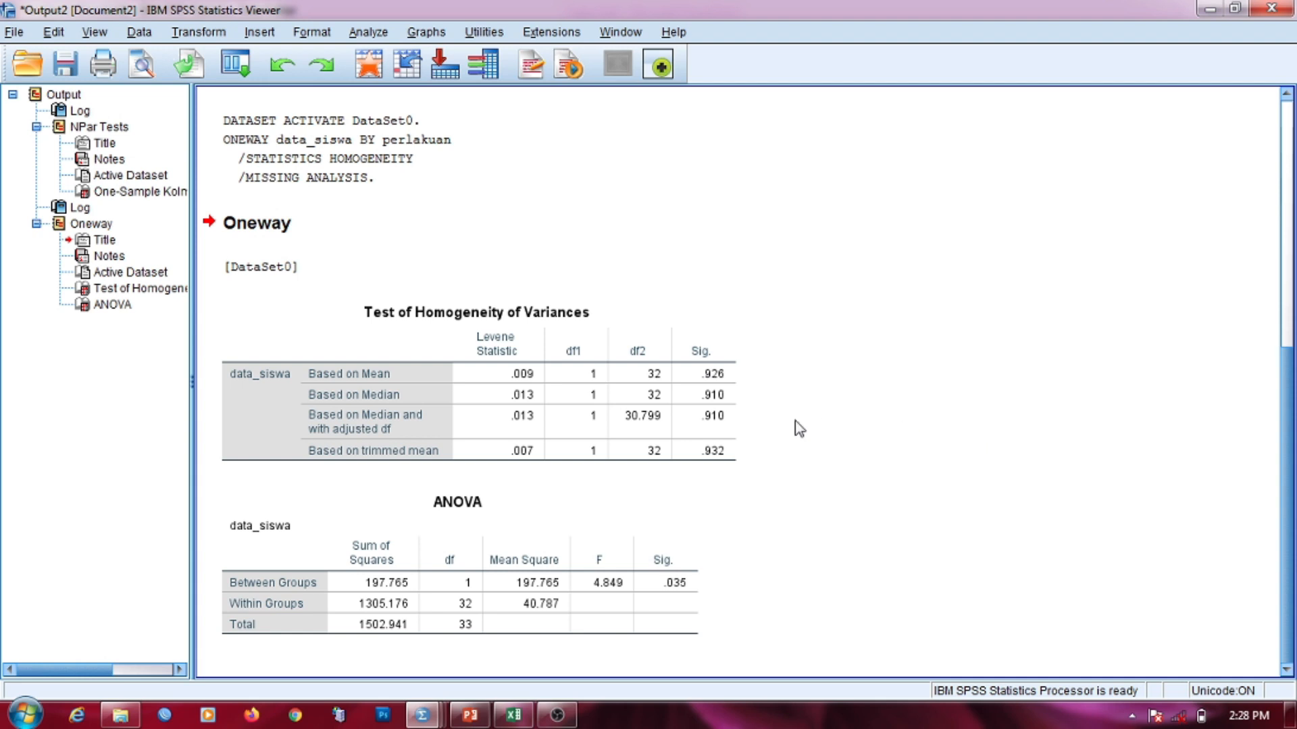
{"action": "left_click", "coordinate": [667, 350]}
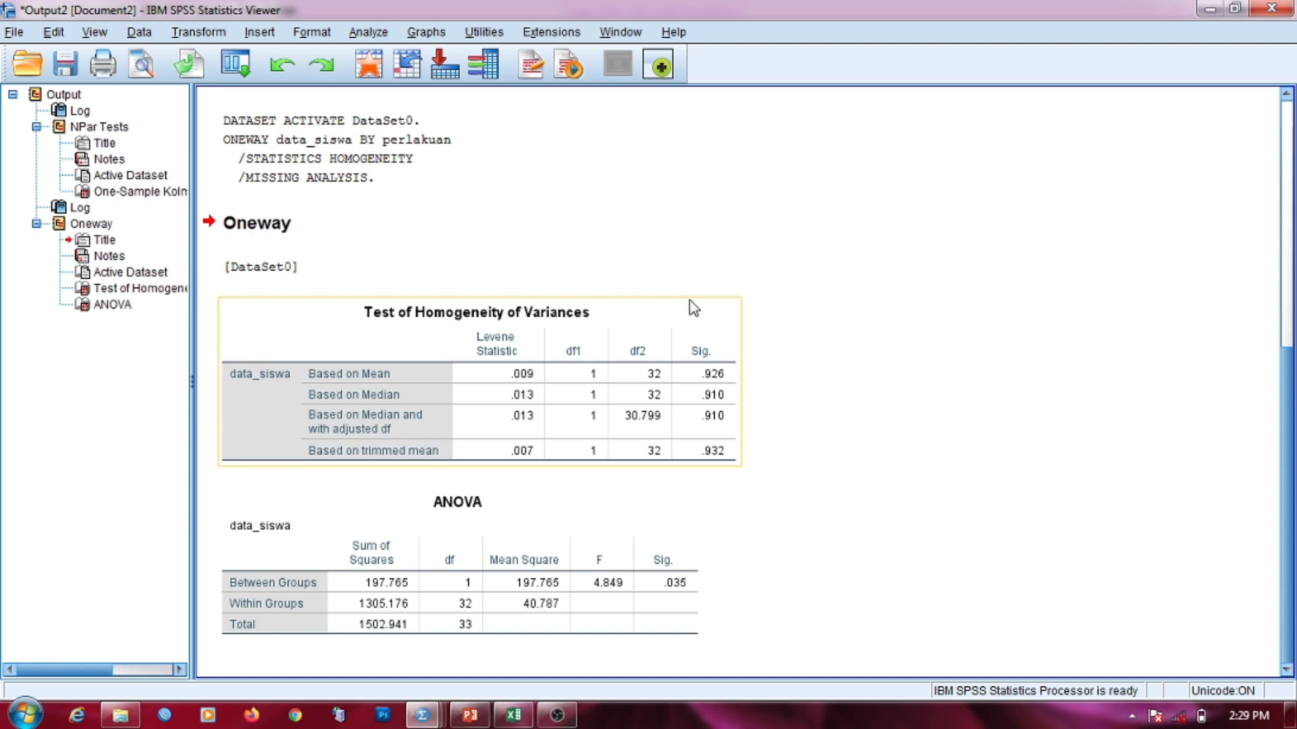
{"action": "mouse_move", "coordinate": [436, 714]}
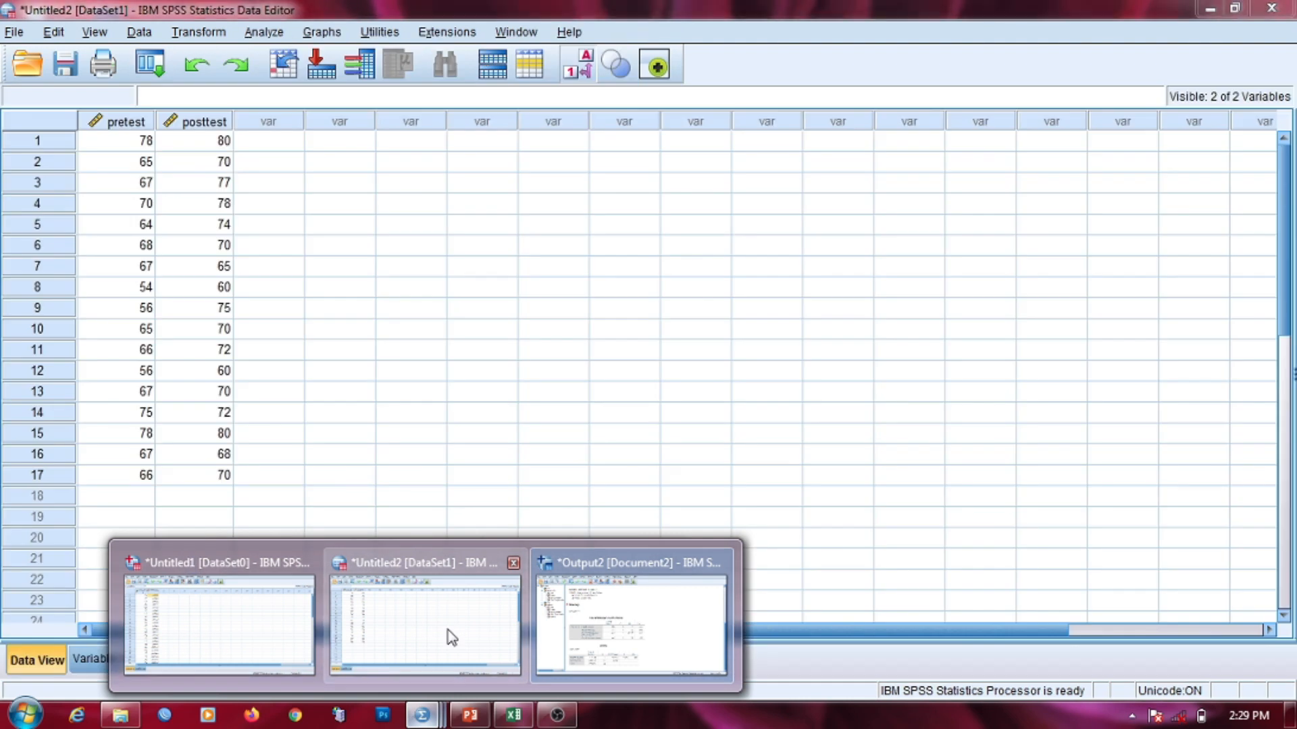
Step: Activate the Untitled2 pretest/posttest dataset and open Analyze > Compare Means
{"action": "left_click", "coordinate": [451, 637]}
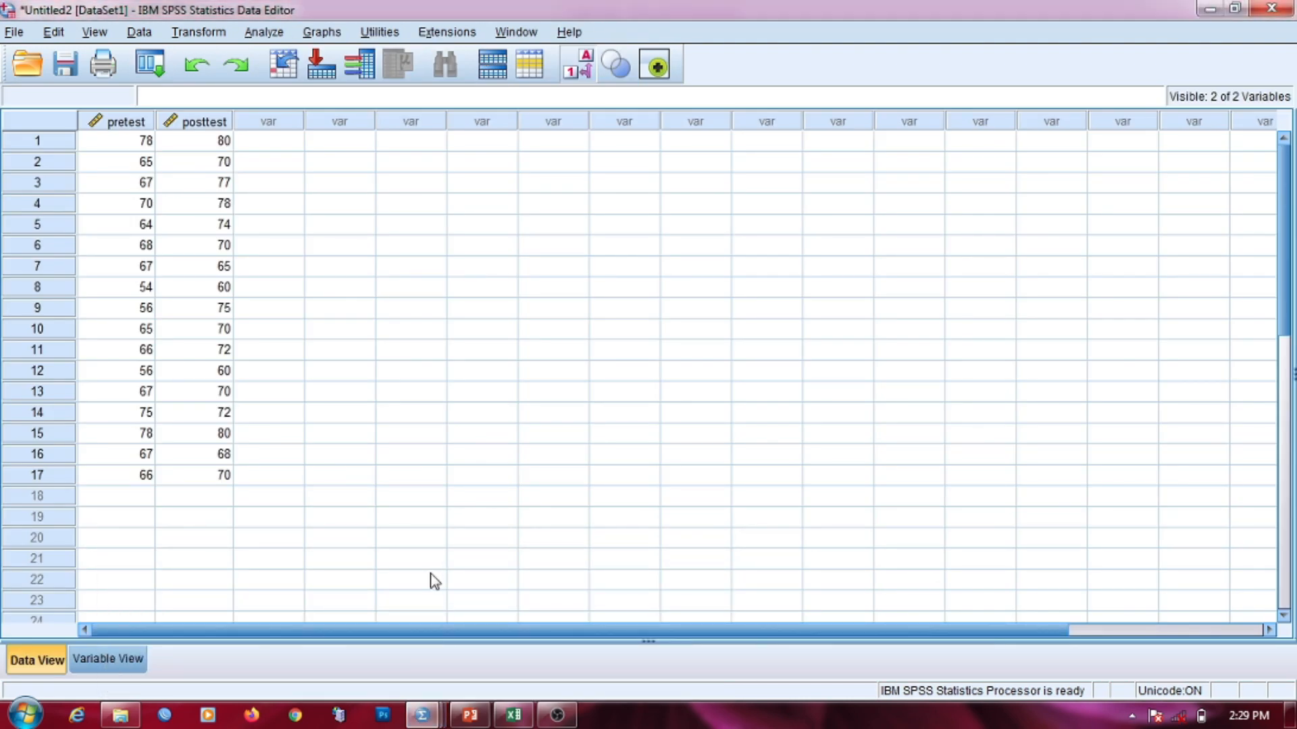
{"action": "left_click", "coordinate": [264, 32]}
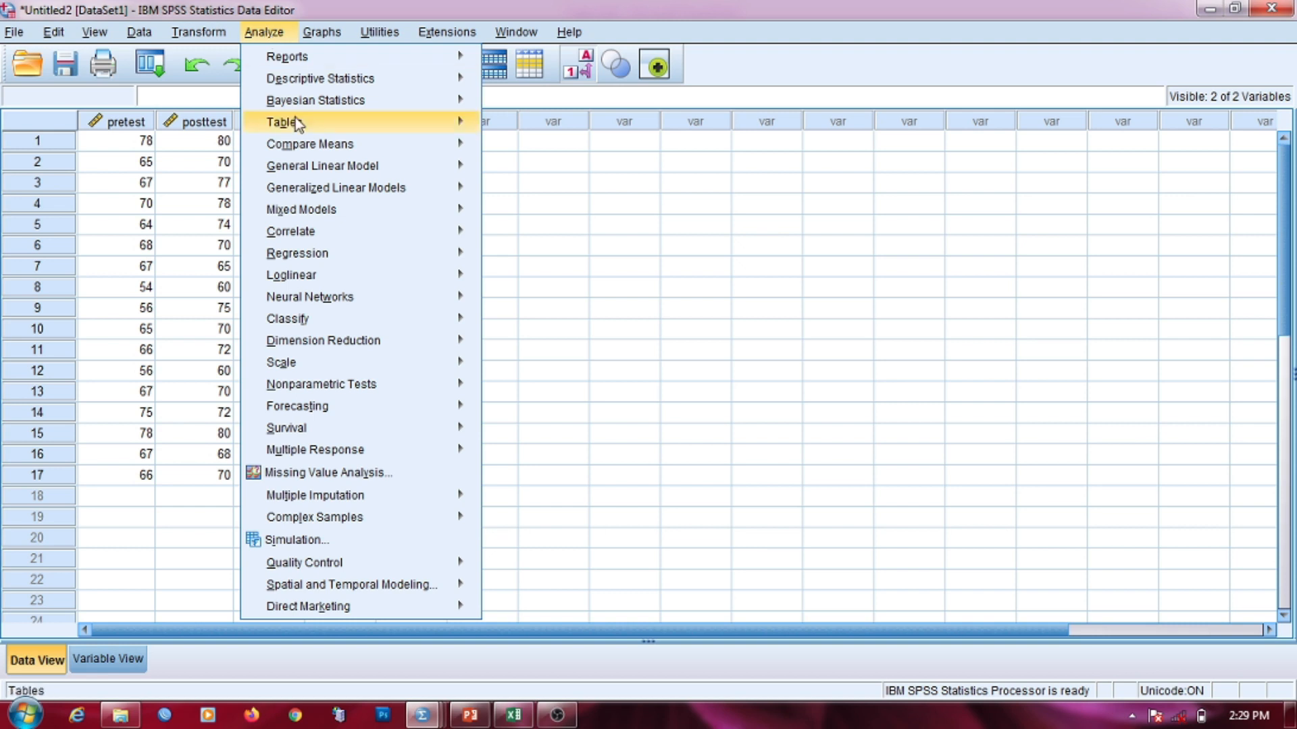
{"action": "mouse_move", "coordinate": [328, 251]}
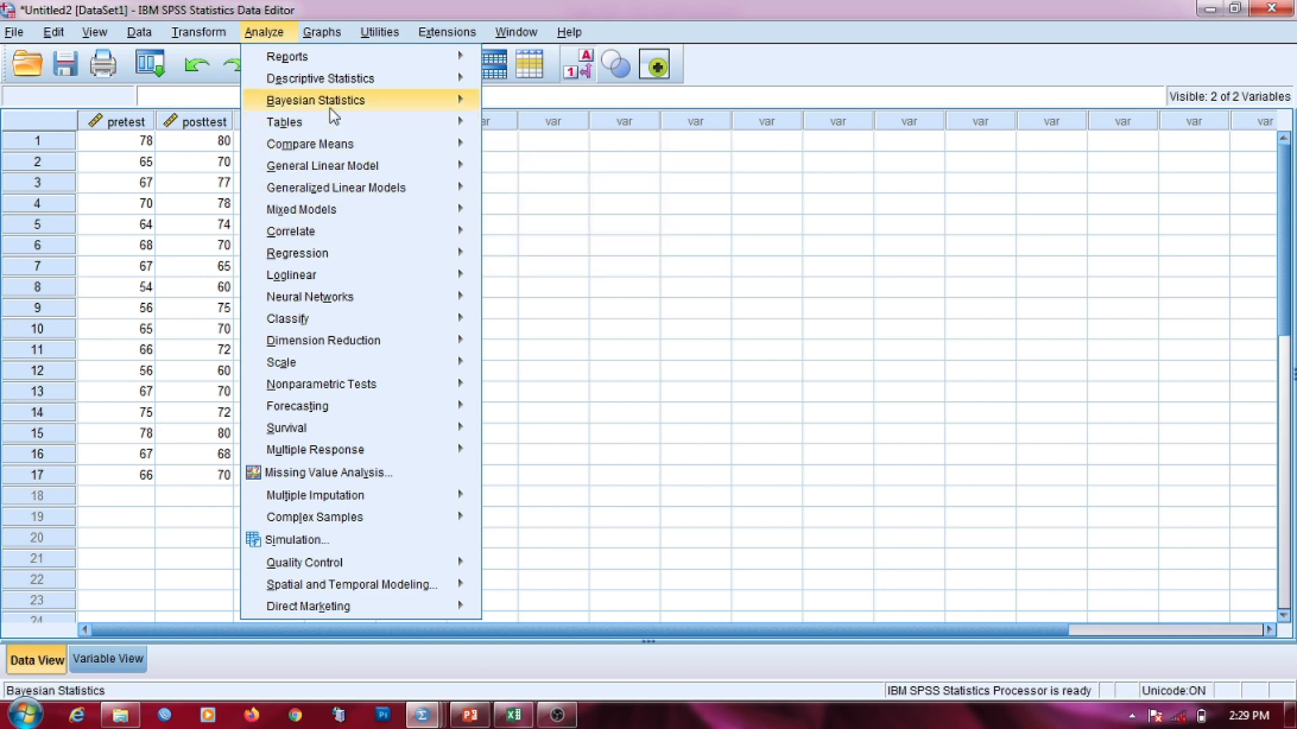
{"action": "mouse_move", "coordinate": [334, 148]}
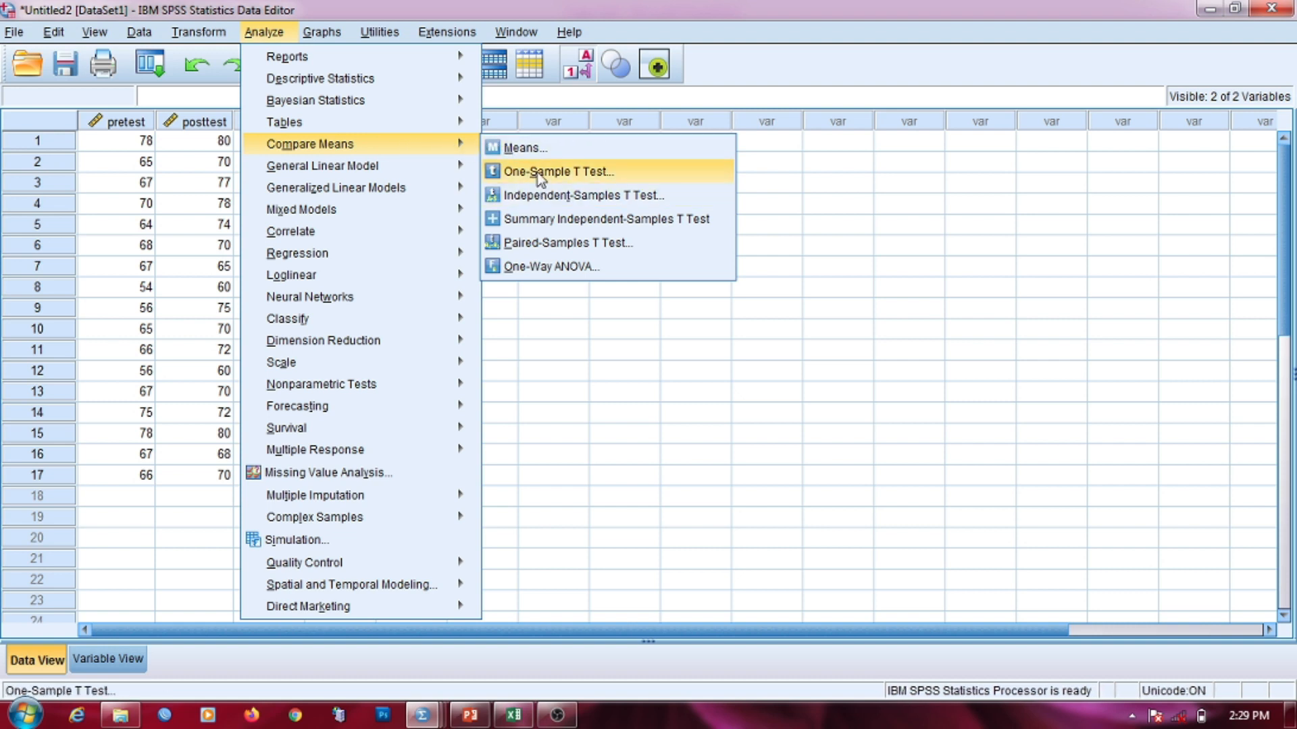
Step: Start a Paired-Samples T Test with pretest and posttest as Pair 1
{"action": "left_click", "coordinate": [547, 243]}
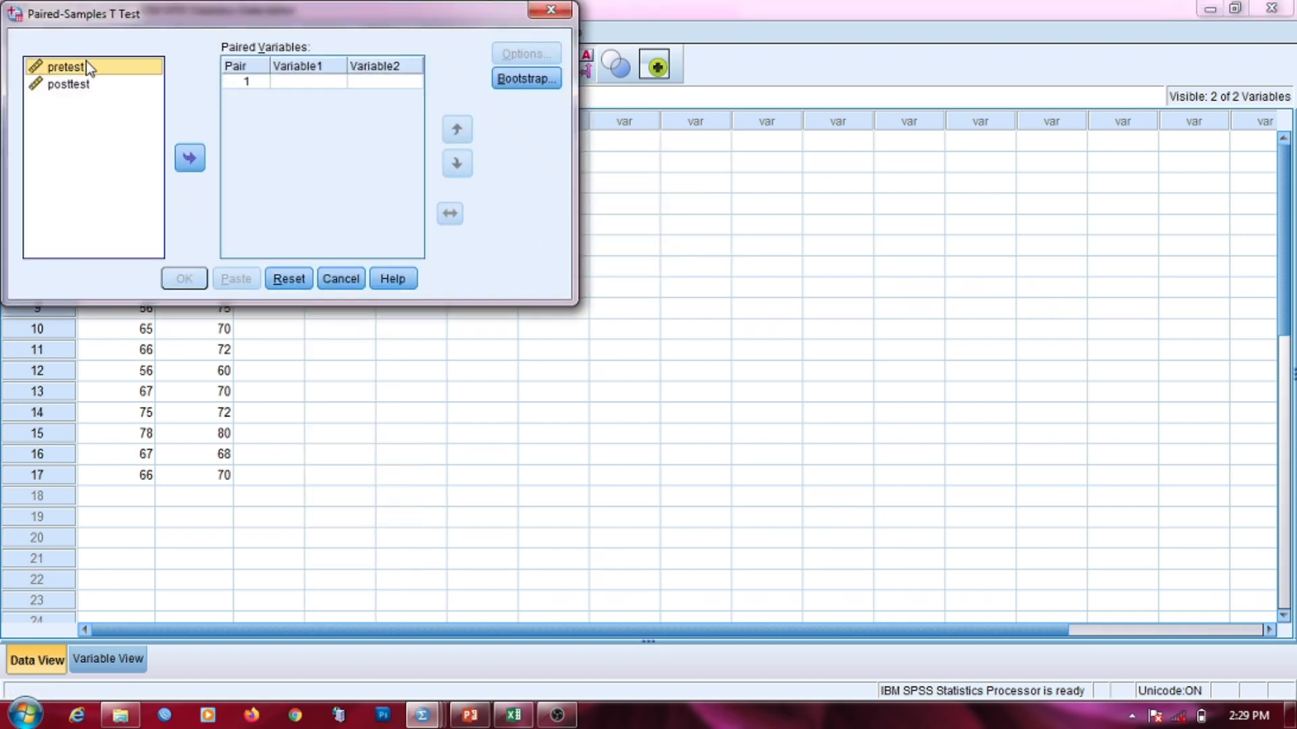
{"action": "left_click", "coordinate": [186, 160]}
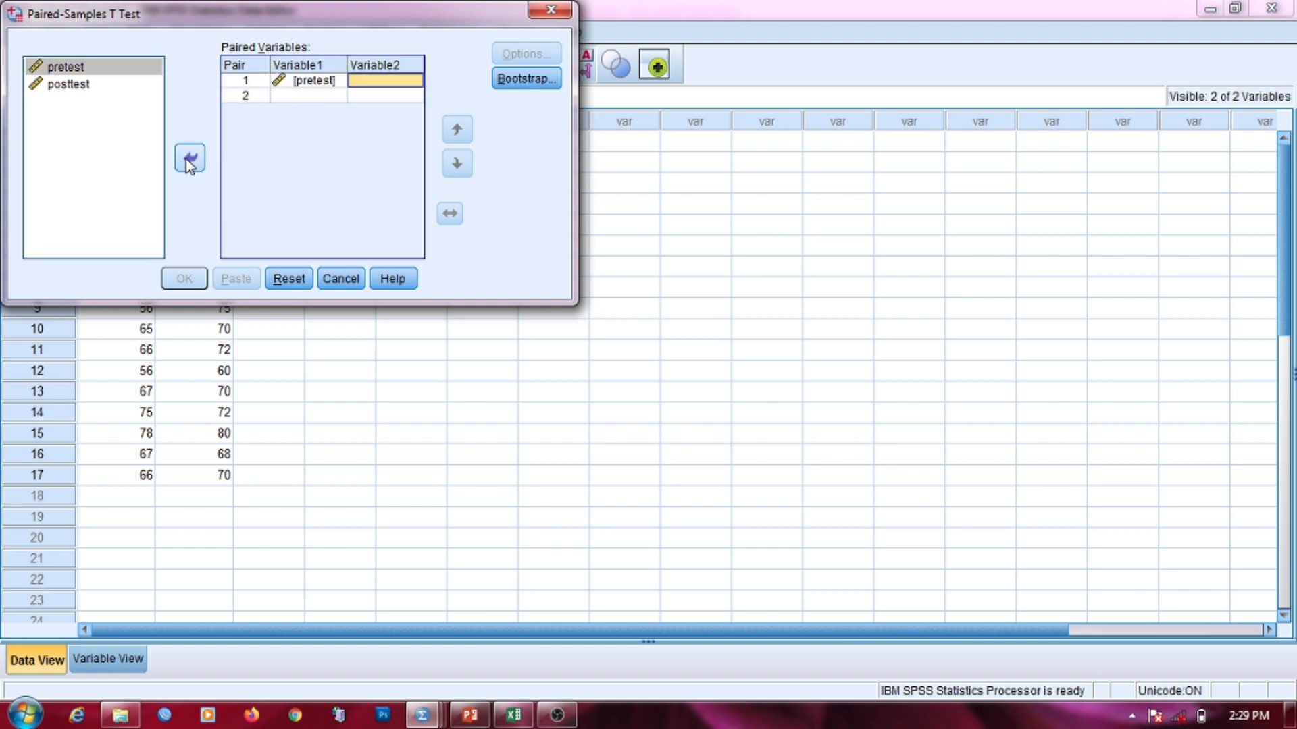
{"action": "left_click", "coordinate": [111, 85]}
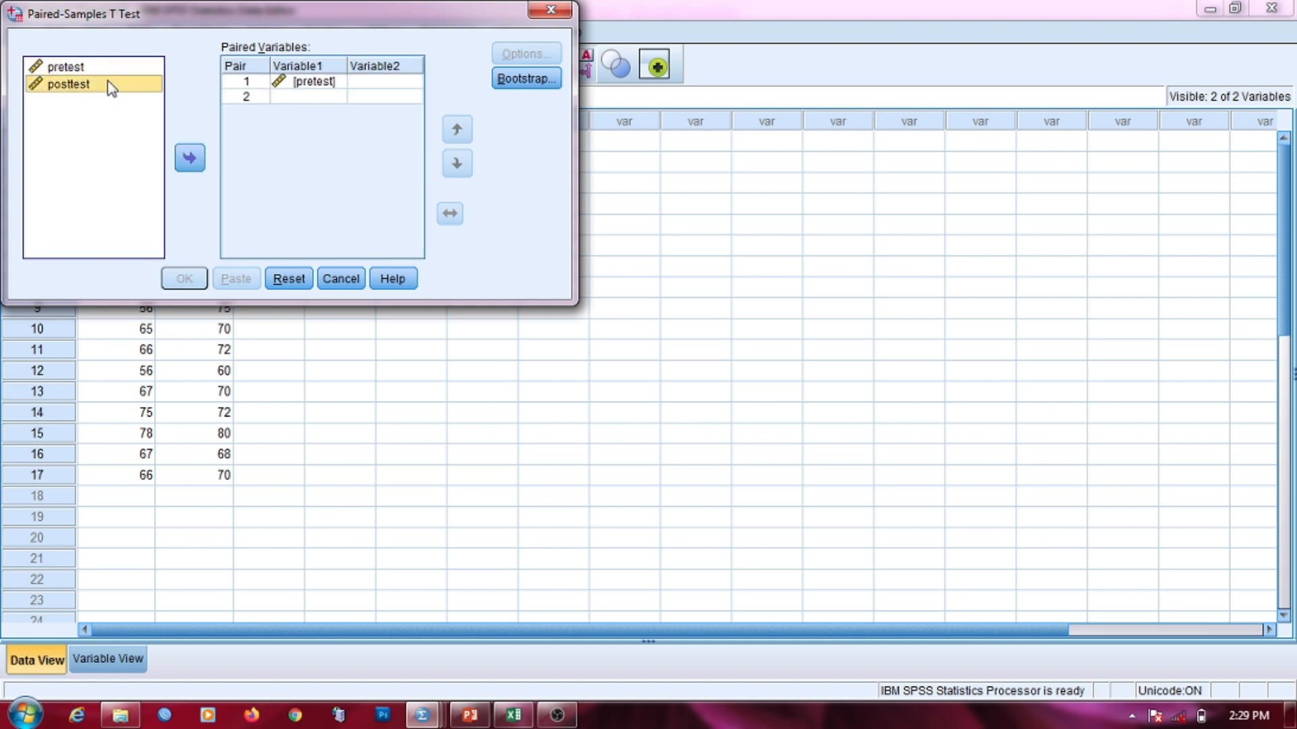
{"action": "left_click", "coordinate": [187, 162]}
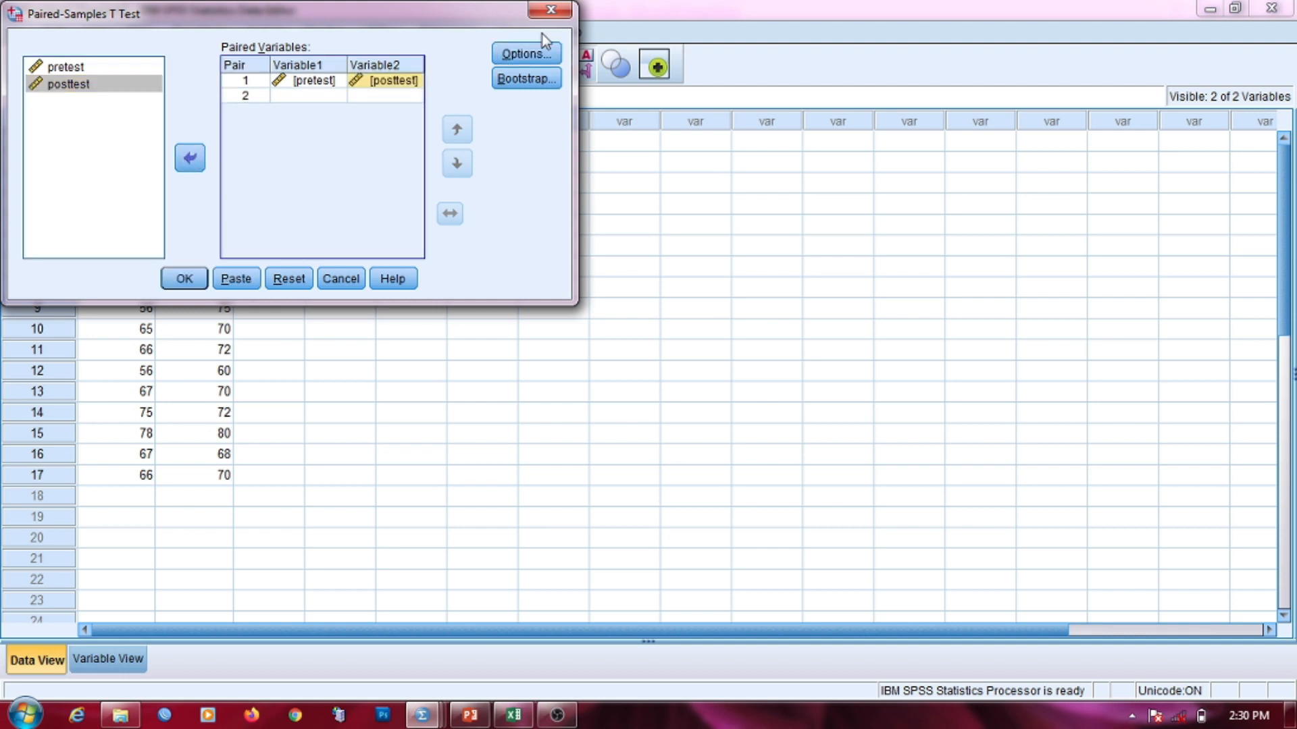
Step: Keep the 95% confidence level, leave Bootstrap unchanged, and run the test
{"action": "left_click", "coordinate": [528, 56]}
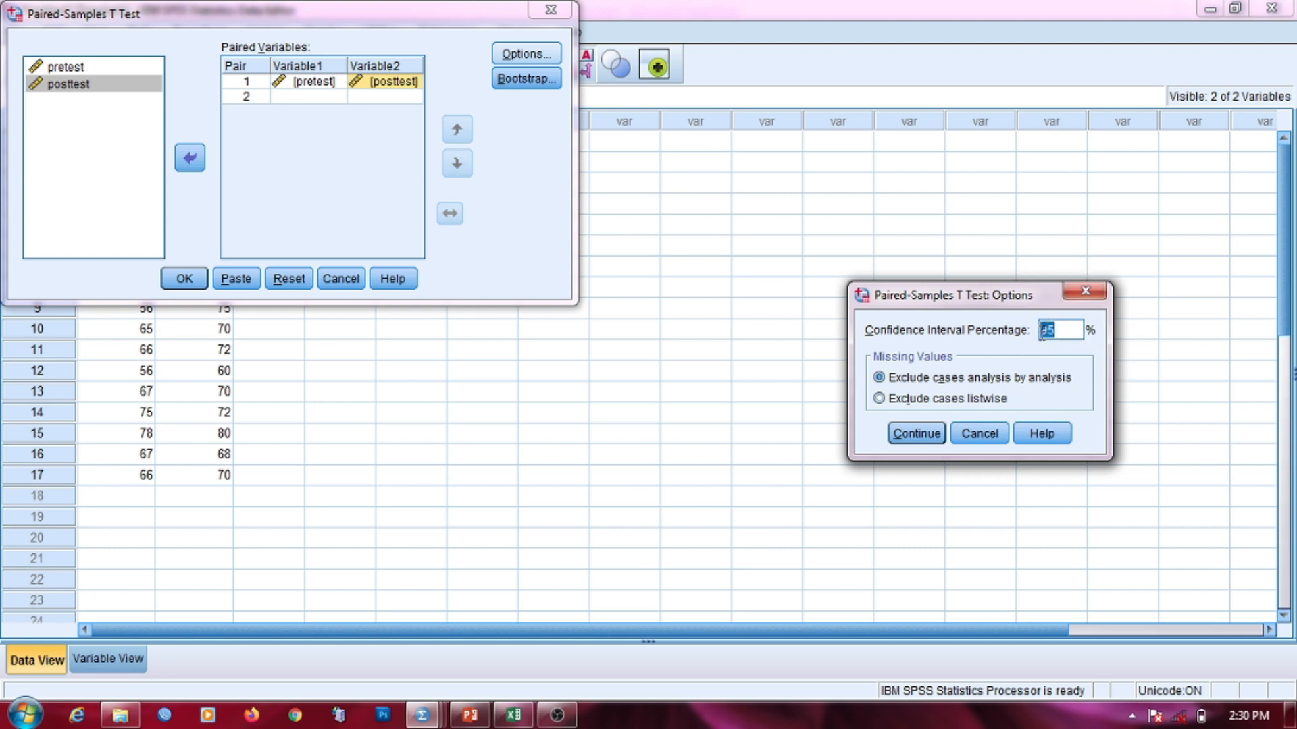
{"action": "left_click", "coordinate": [1065, 332]}
{"action": "left_click", "coordinate": [929, 435]}
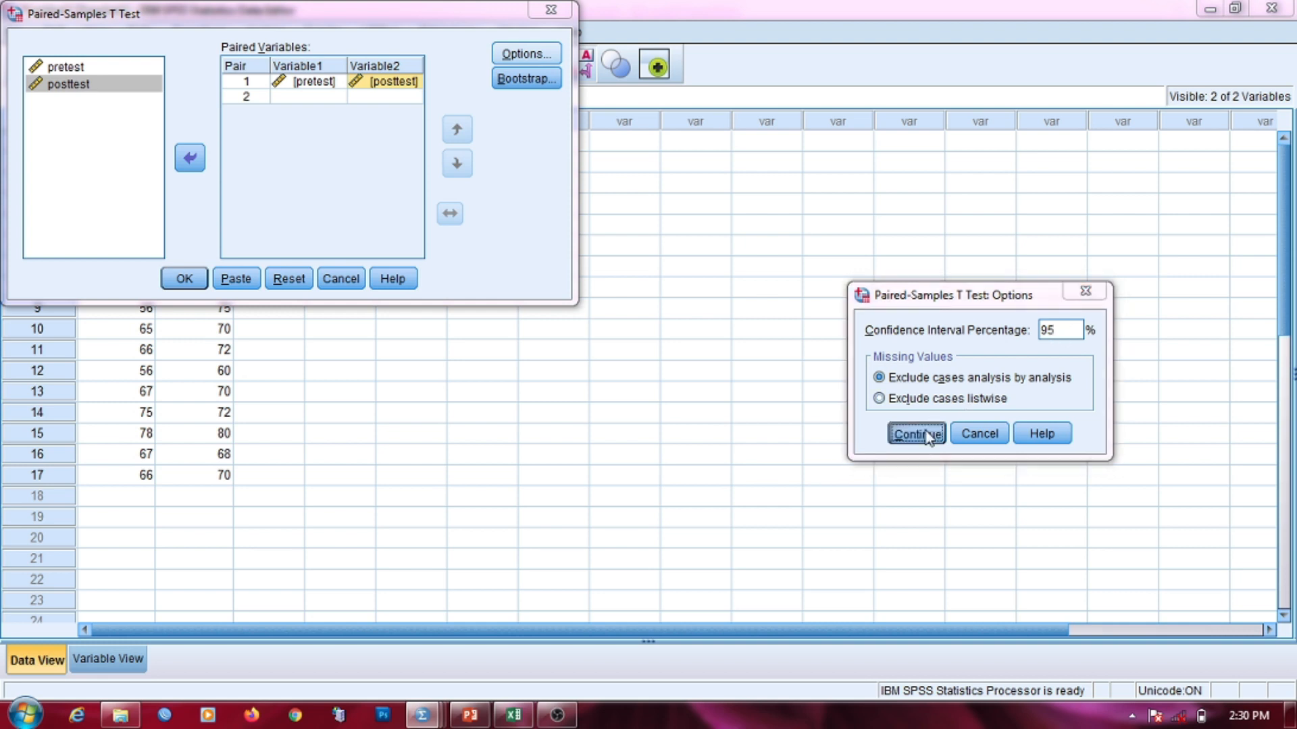
{"action": "left_click", "coordinate": [528, 79]}
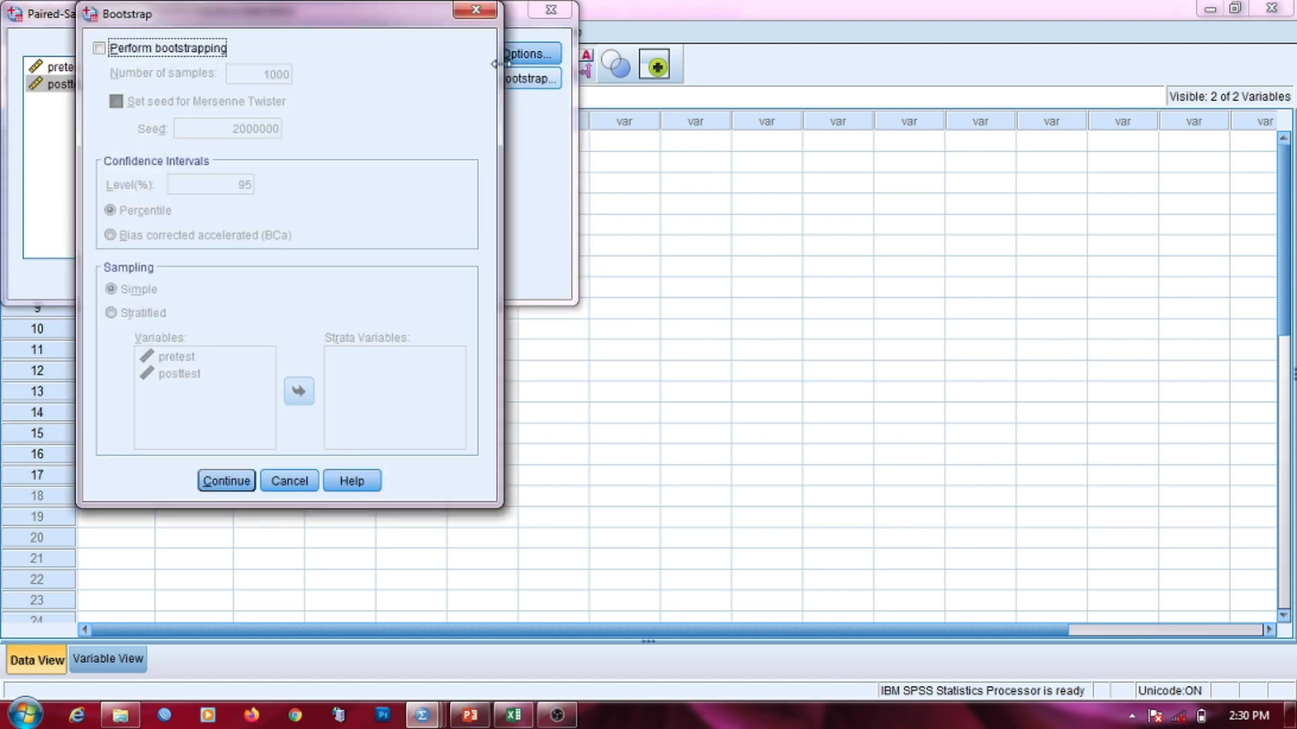
{"action": "left_click", "coordinate": [473, 12]}
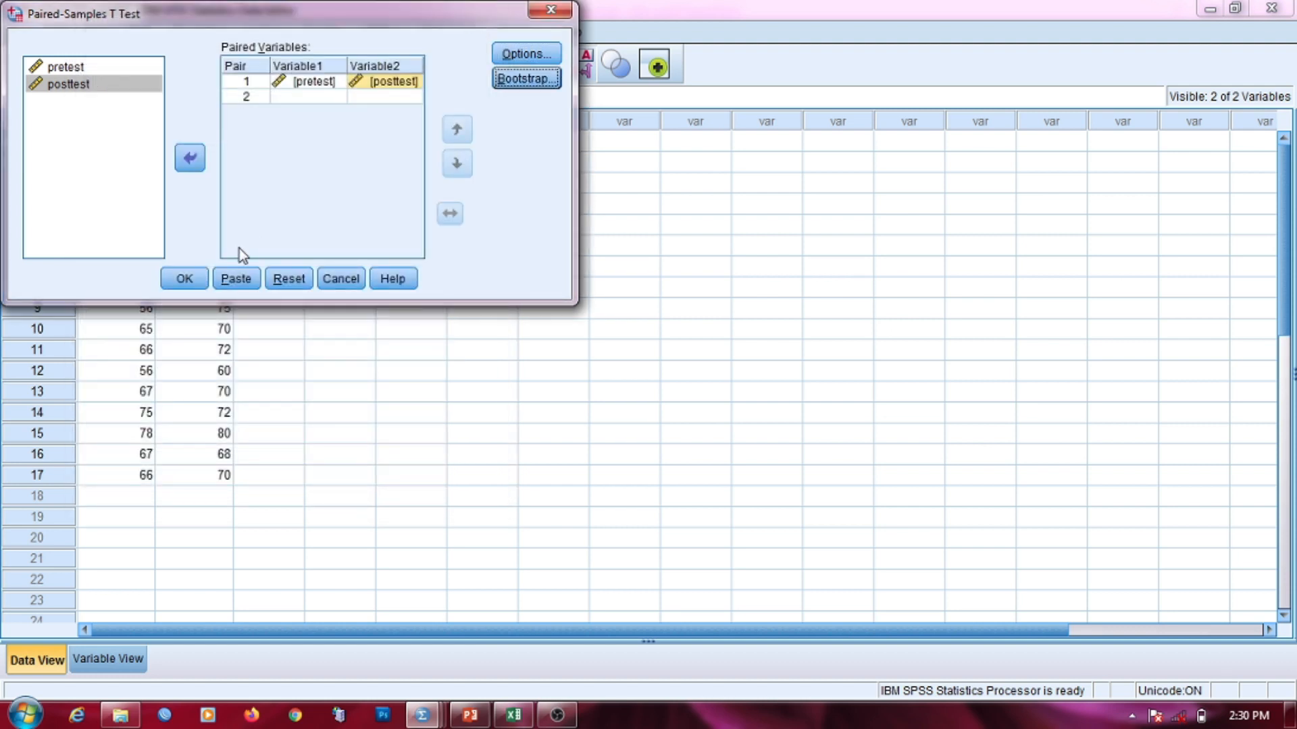
{"action": "left_click", "coordinate": [185, 278]}
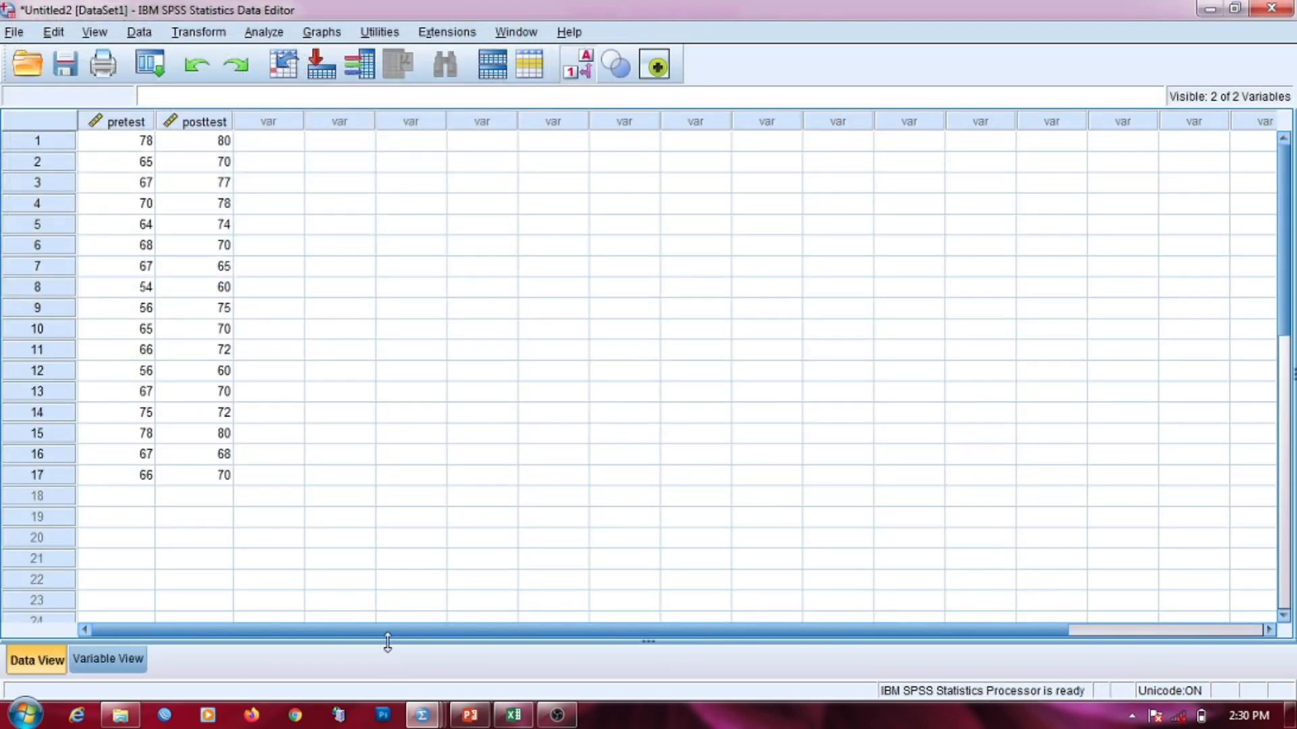
Step: In Output2, select the Paired Samples Test table showing t -3.889, df 16, Sig. .001
{"action": "mouse_move", "coordinate": [422, 715]}
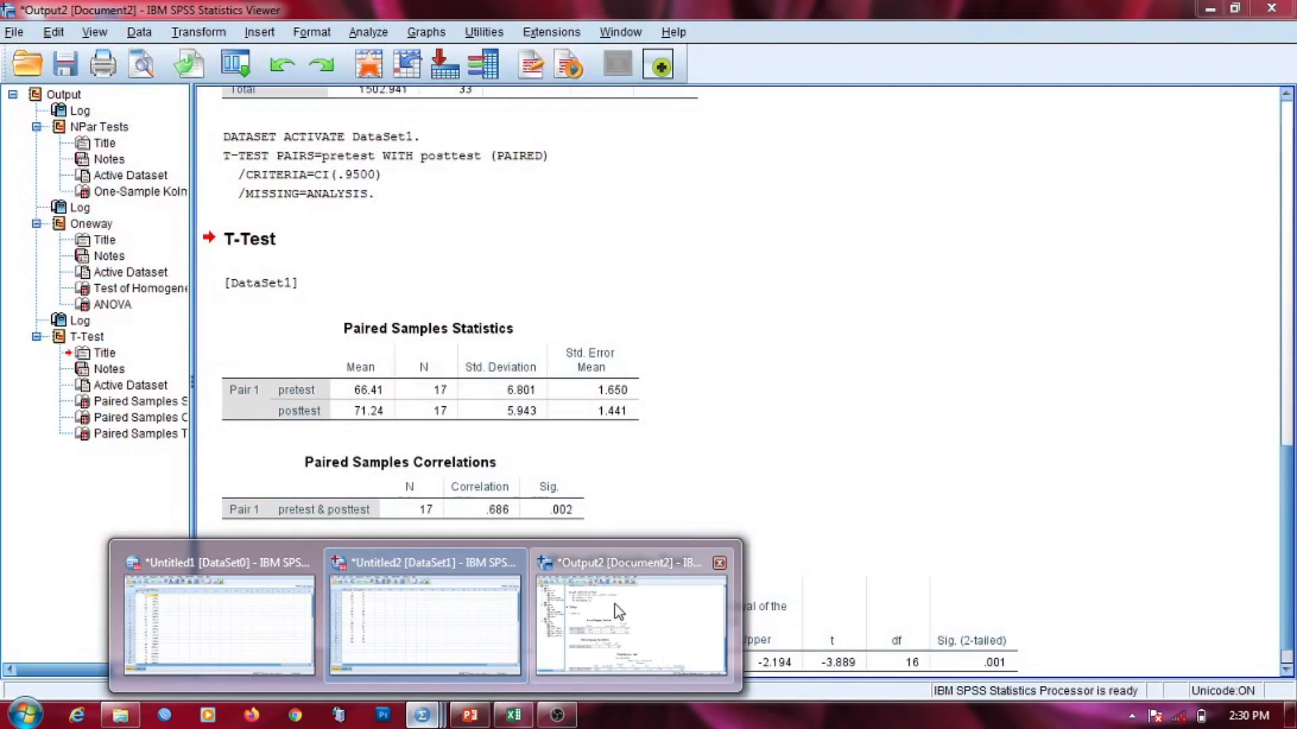
{"action": "left_click", "coordinate": [581, 608]}
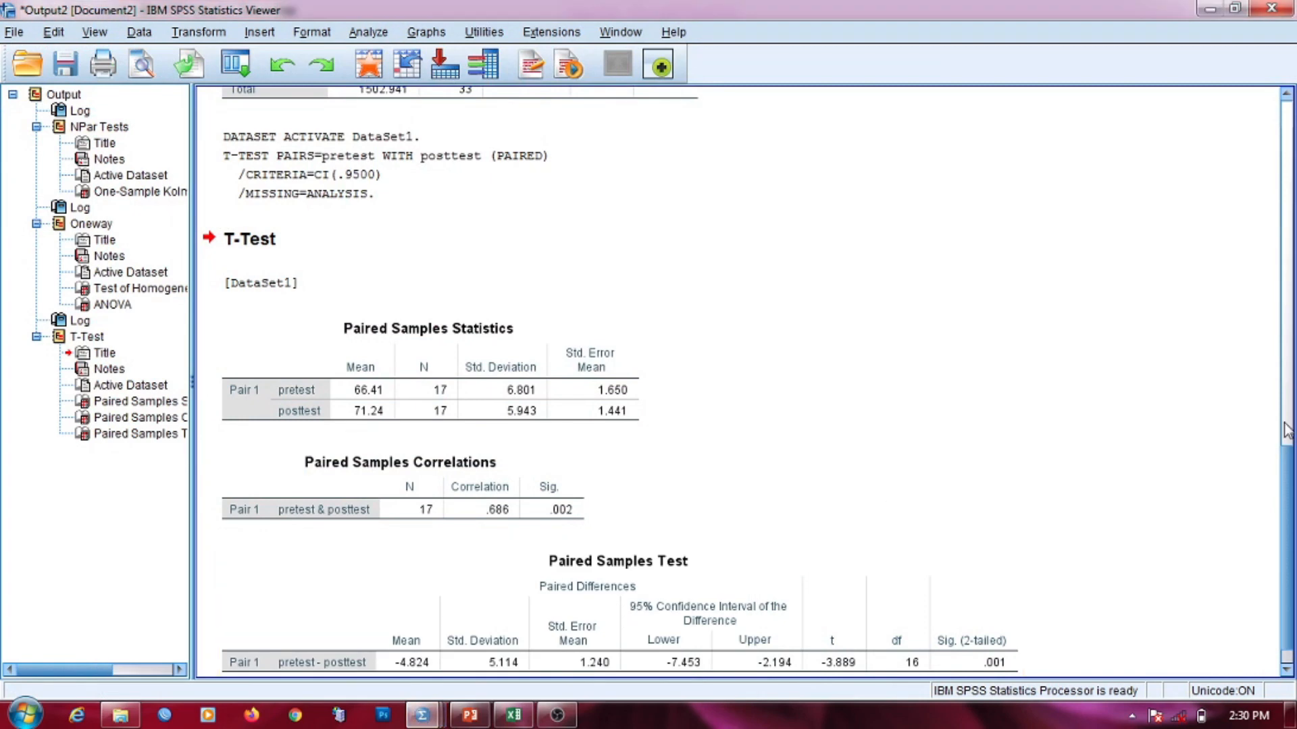
{"action": "scroll", "coordinate": [1292, 496], "scroll_direction": "down", "scroll_amount": 1}
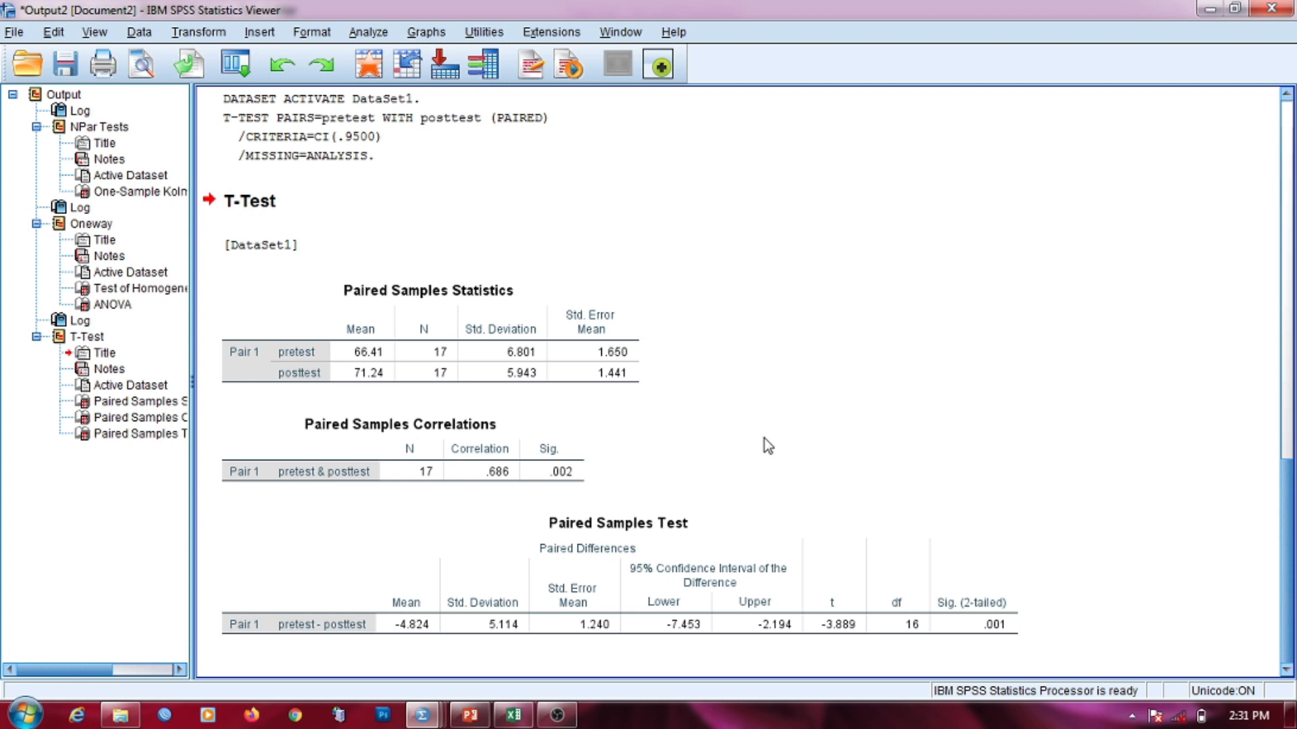
{"action": "left_click", "coordinate": [886, 543]}
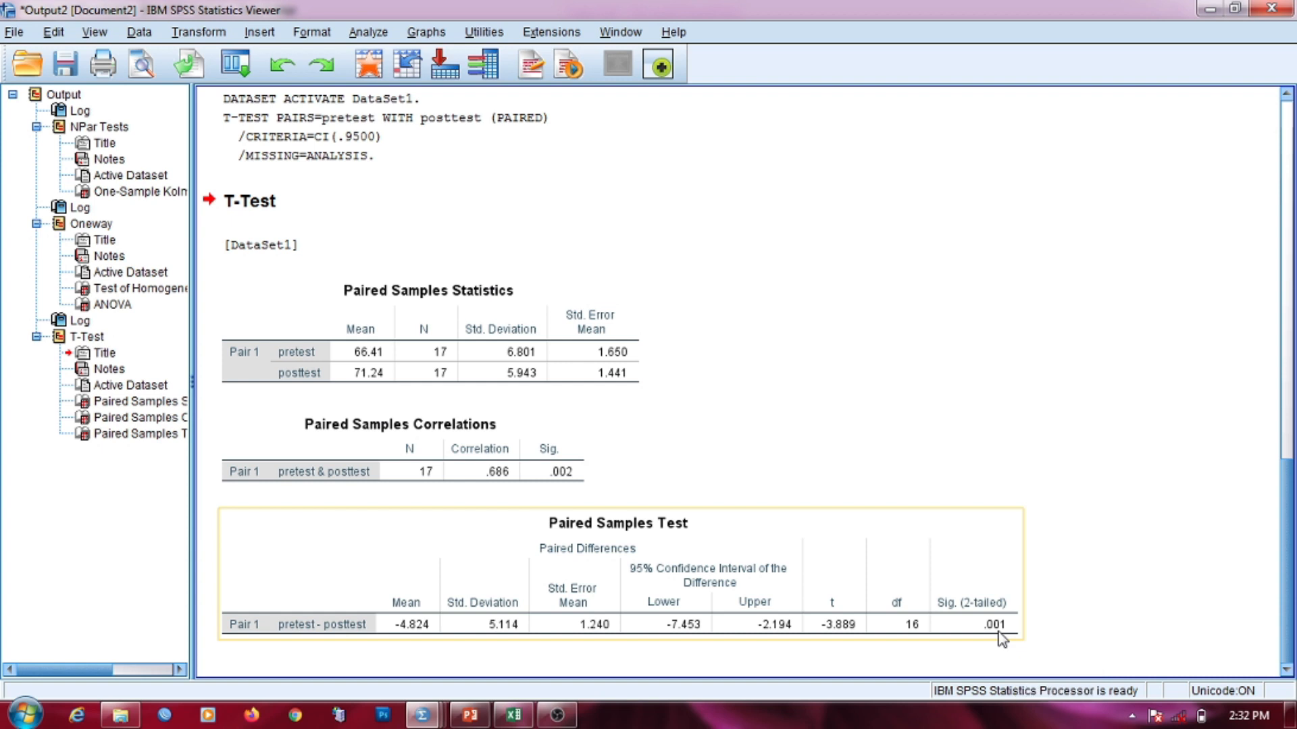
Step: Return to the Tugas presentation in PowerPoint with Alt+Tab
{"action": "key", "text": "alt+Tab"}
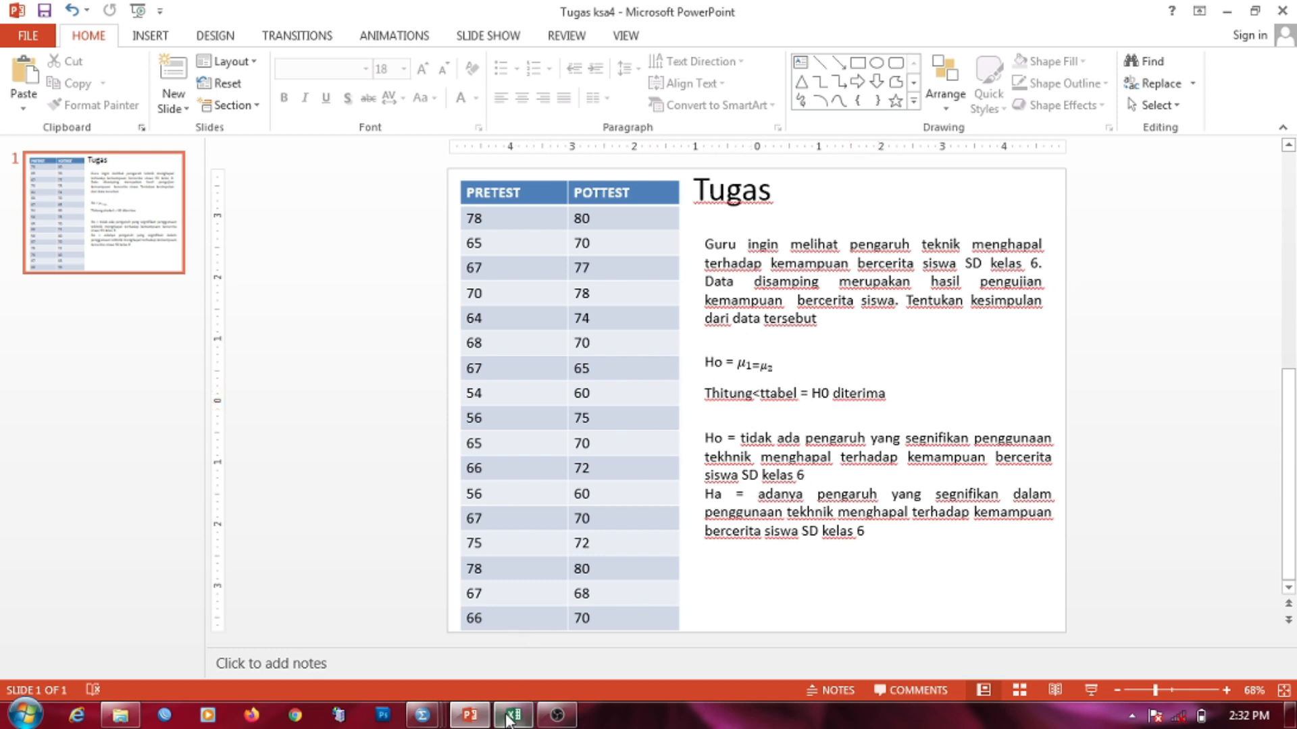
{"action": "left_click", "coordinate": [469, 717]}
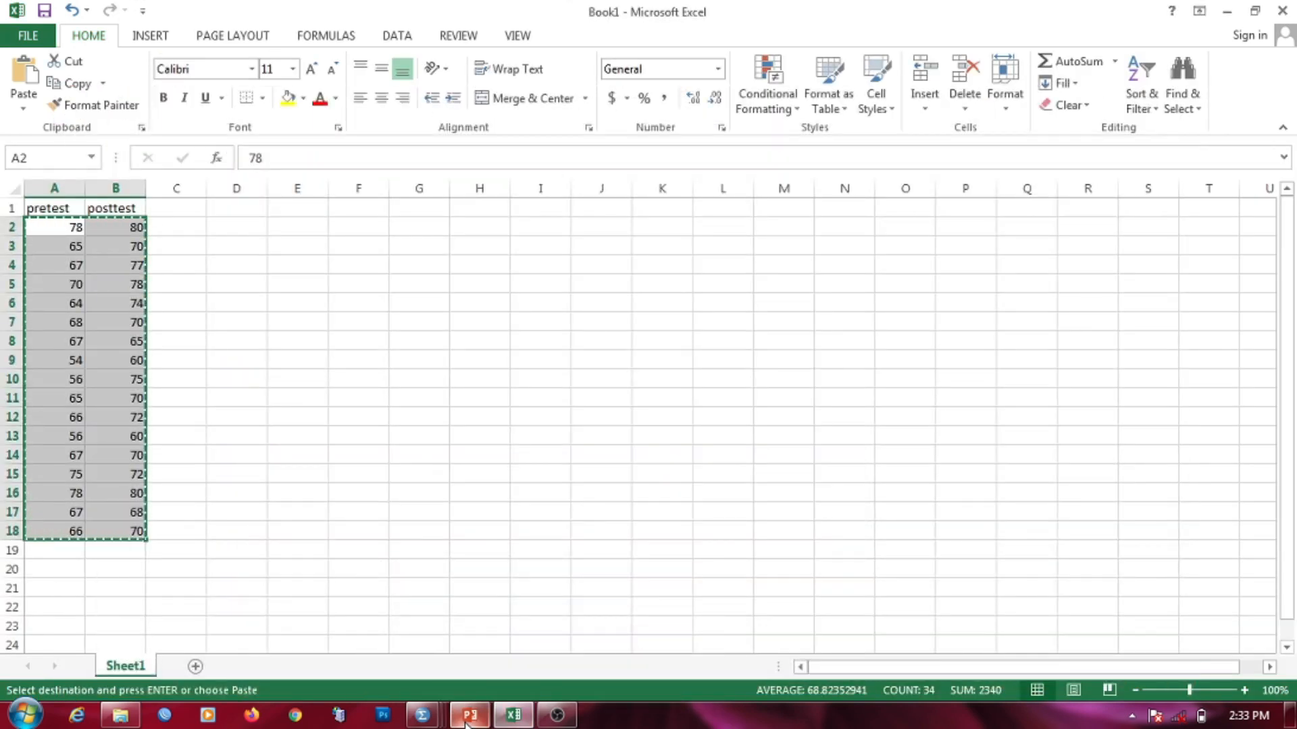
{"action": "left_click", "coordinate": [469, 718]}
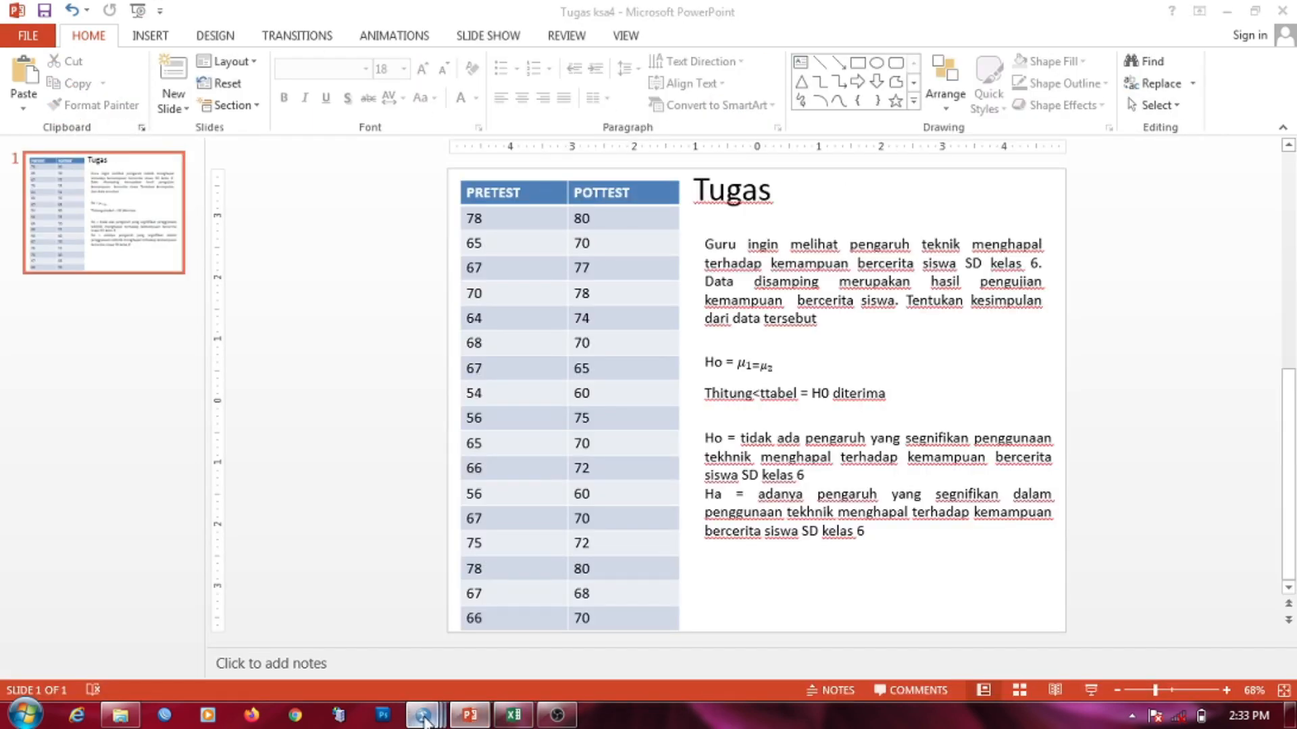
{"action": "mouse_move", "coordinate": [418, 716]}
{"action": "left_click", "coordinate": [563, 665]}
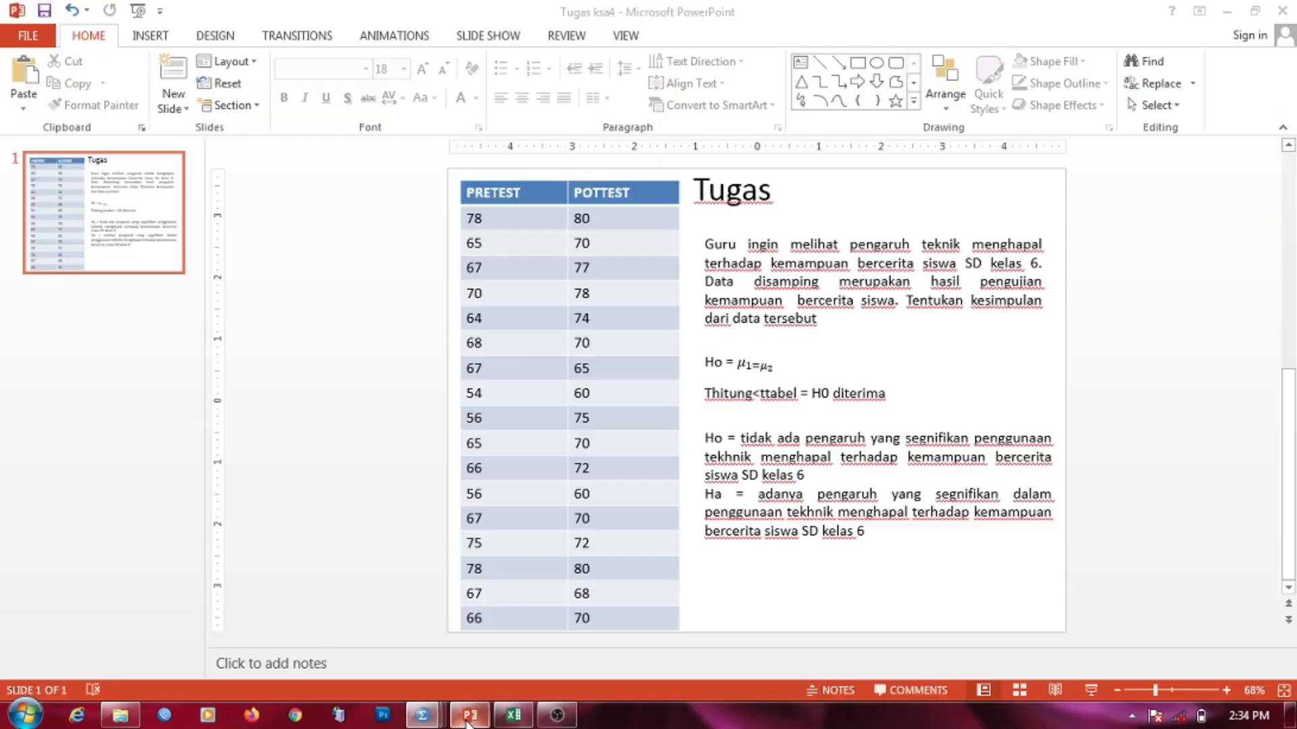
{"action": "left_click", "coordinate": [899, 399]}
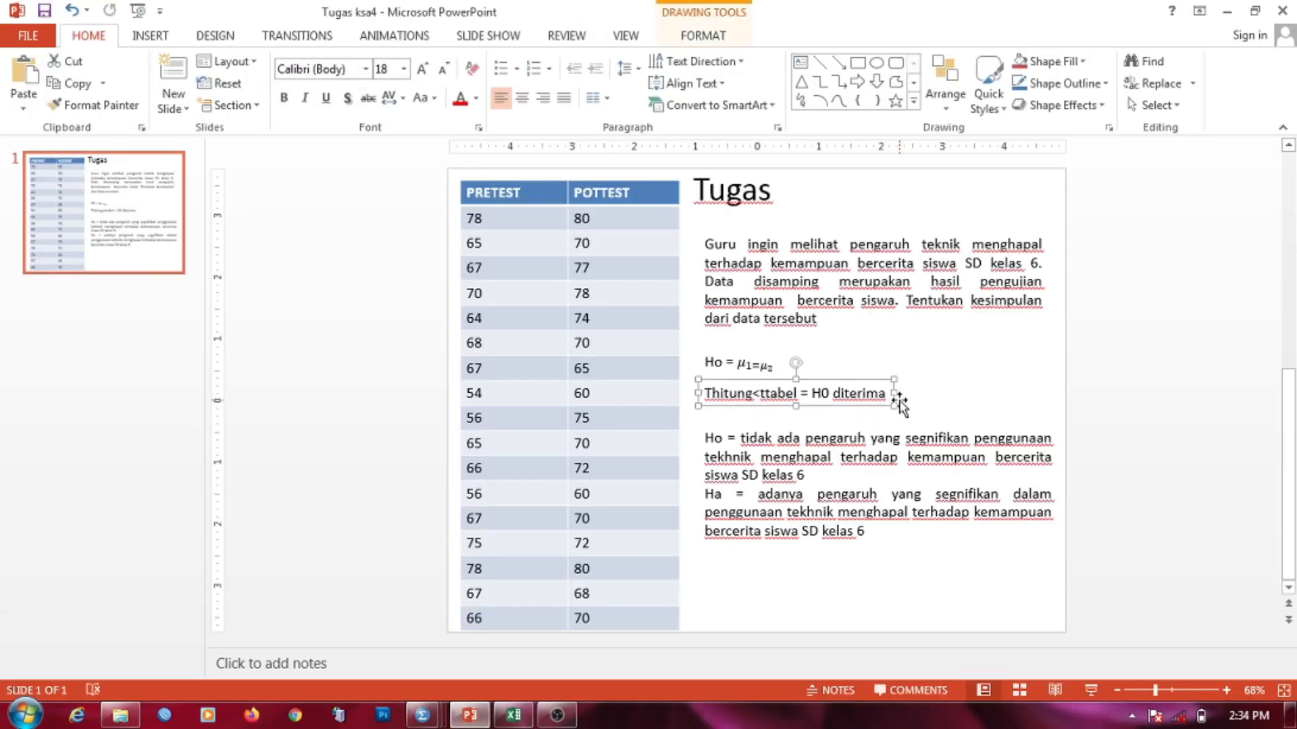
Step: Add blank lines under the decision rule and move the Ho equation and rule box up
{"action": "left_click", "coordinate": [886, 387]}
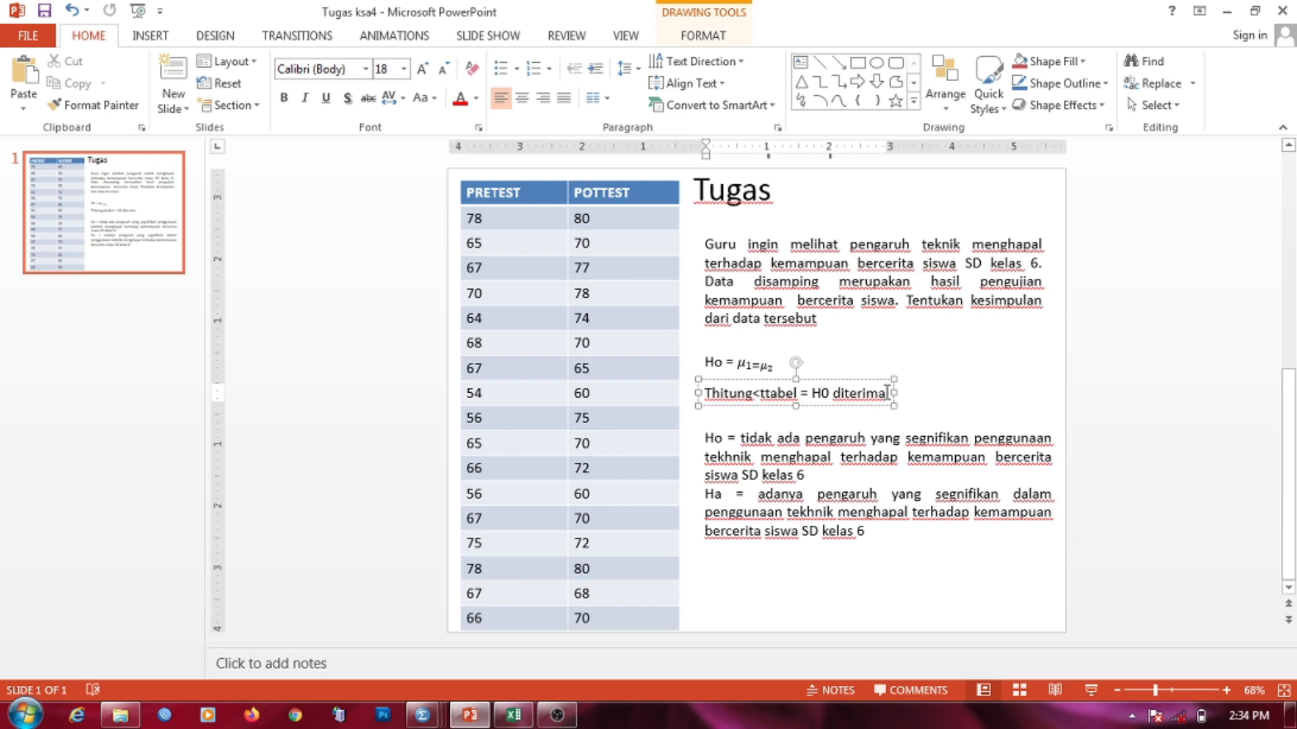
{"action": "key", "text": "Return"}
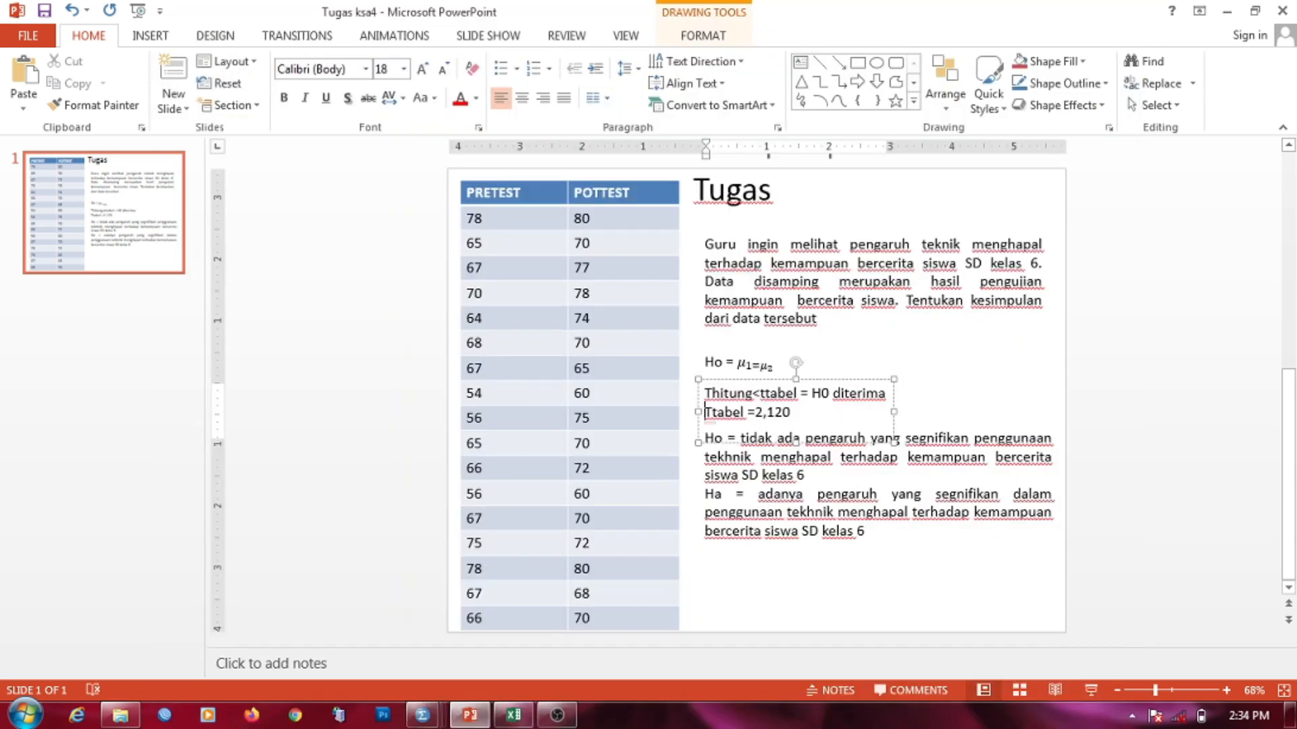
{"action": "key", "text": "Return"}
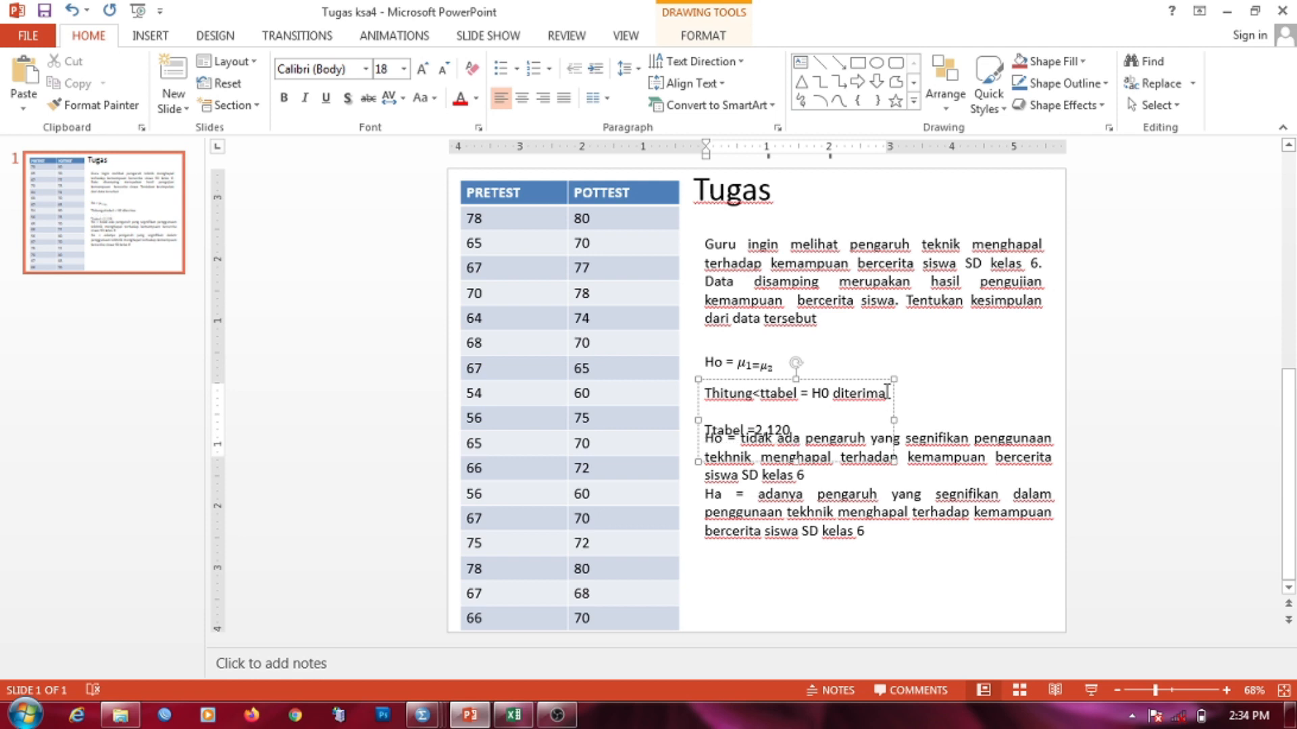
{"action": "left_click", "coordinate": [752, 364]}
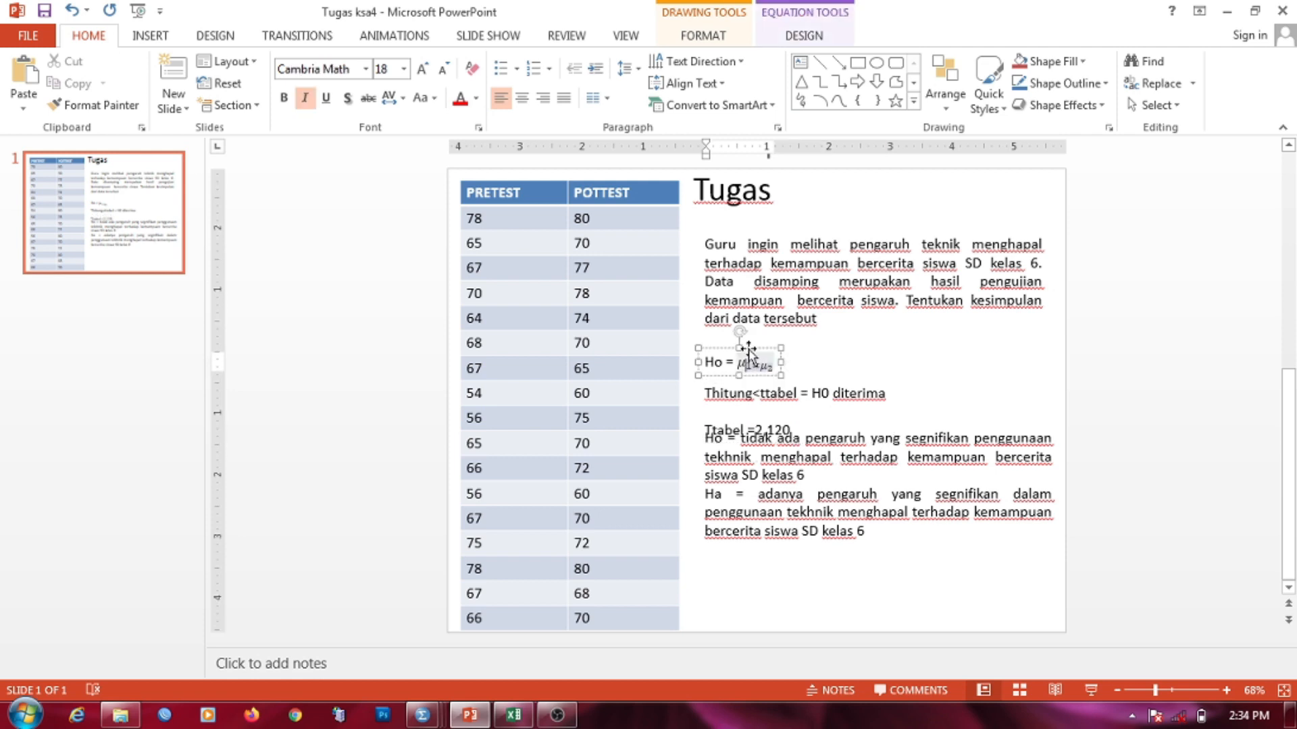
{"action": "left_click_drag", "start_coordinate": [756, 348], "coordinate": [755, 332]}
{"action": "left_click", "coordinate": [759, 376]}
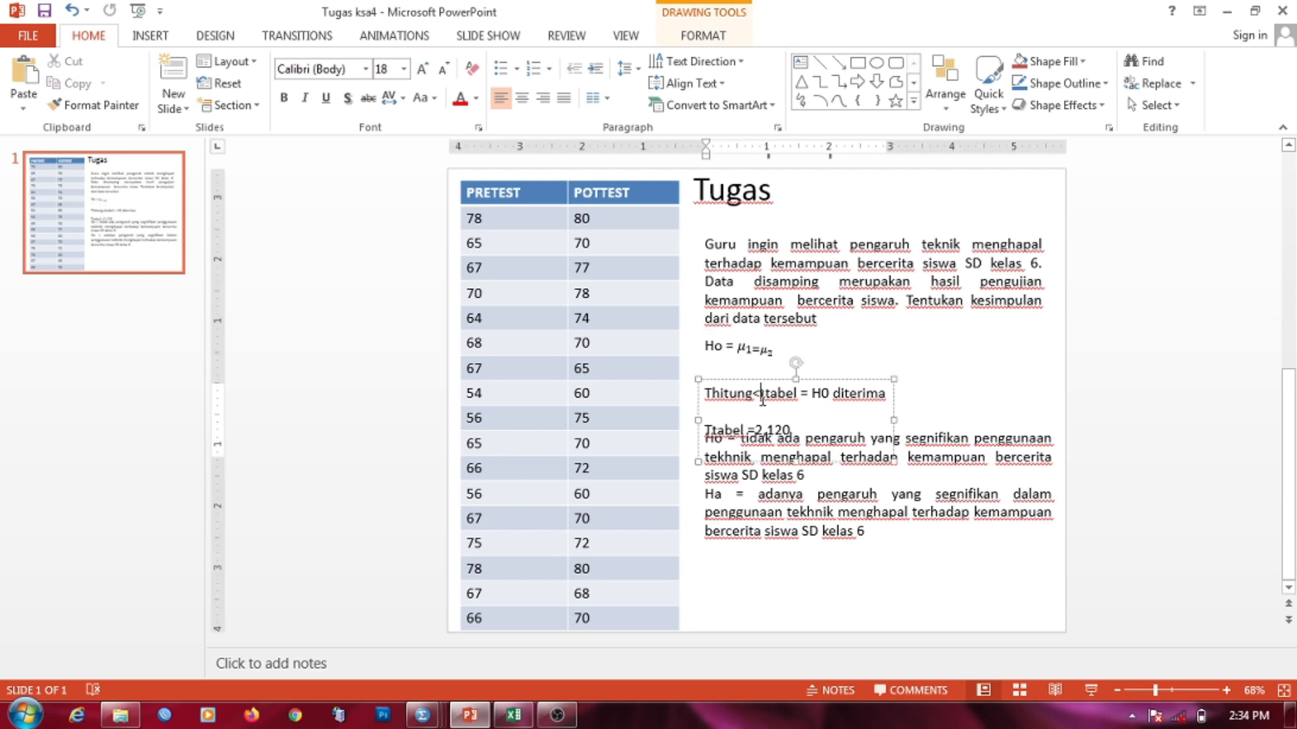
{"action": "left_click_drag", "start_coordinate": [758, 376], "coordinate": [758, 356]}
Step: Type 'Thitung =' on the blank line above 'Ttabel =2,120'
{"action": "left_click", "coordinate": [738, 395]}
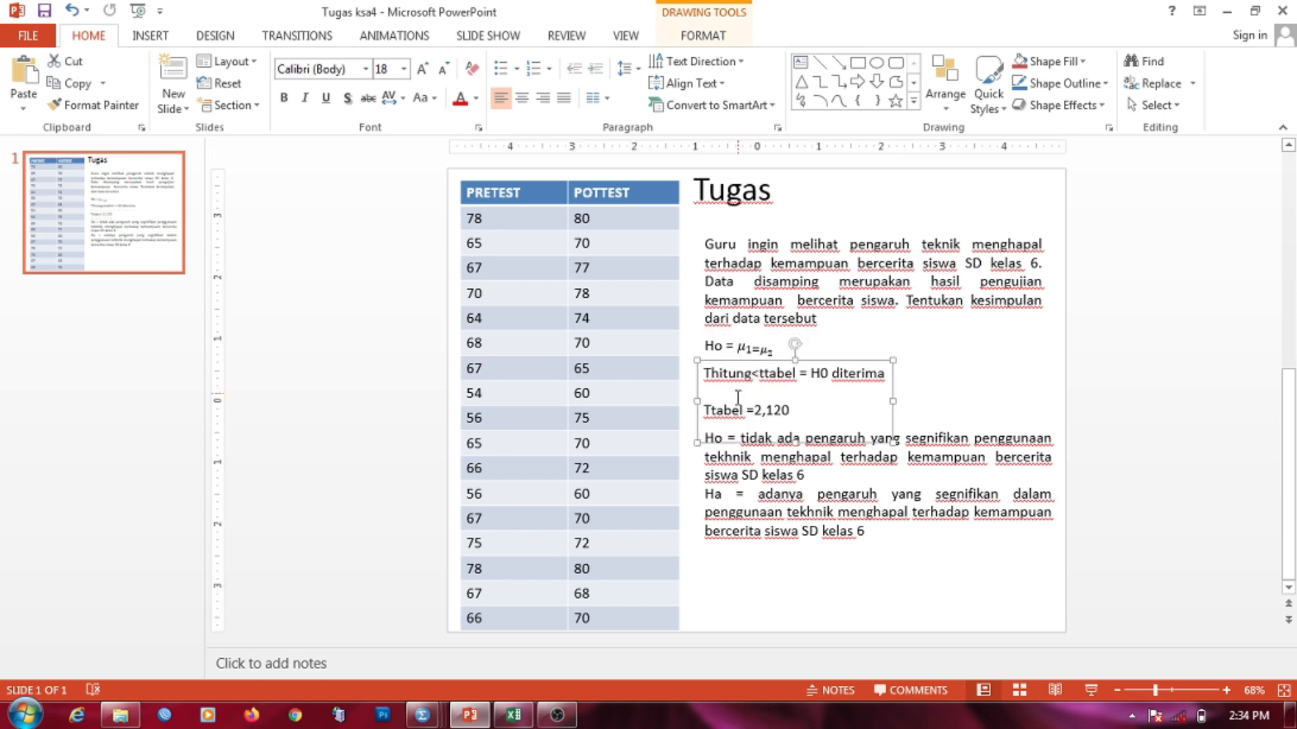
{"action": "type", "text": "thi"}
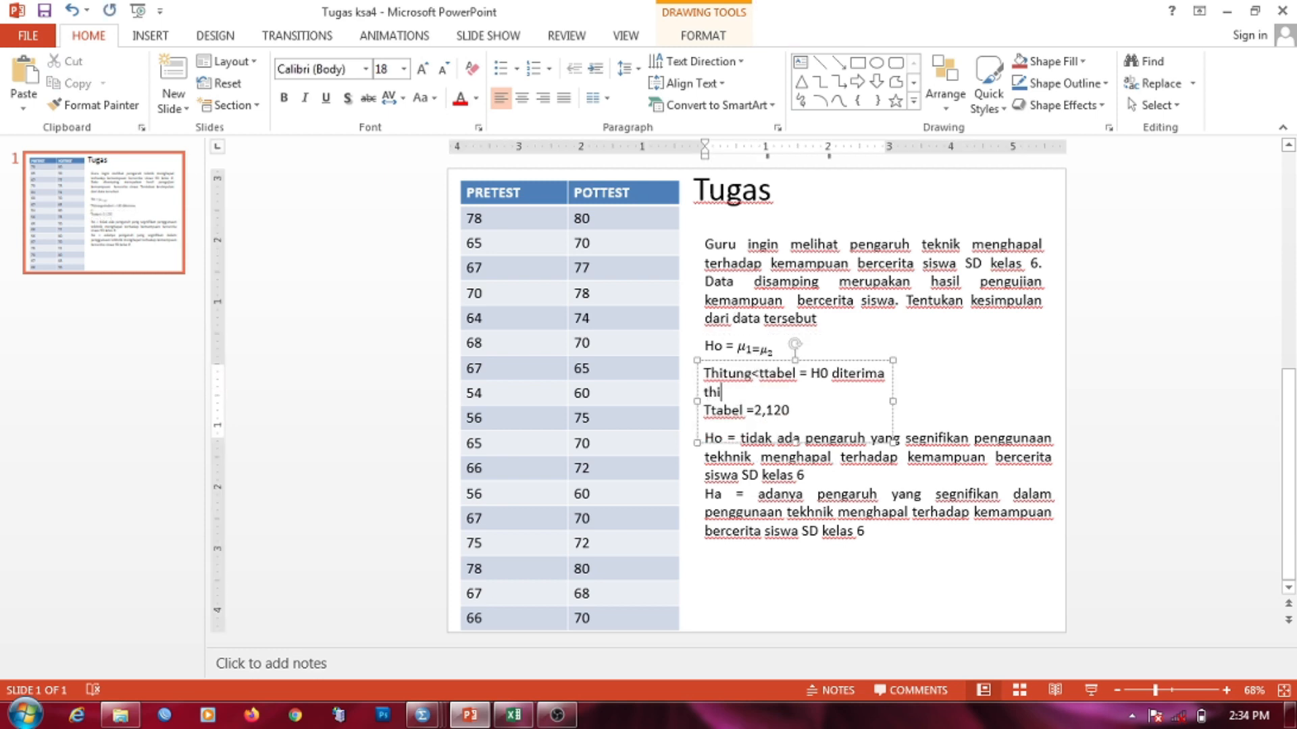
{"action": "type", "text": "tung +"}
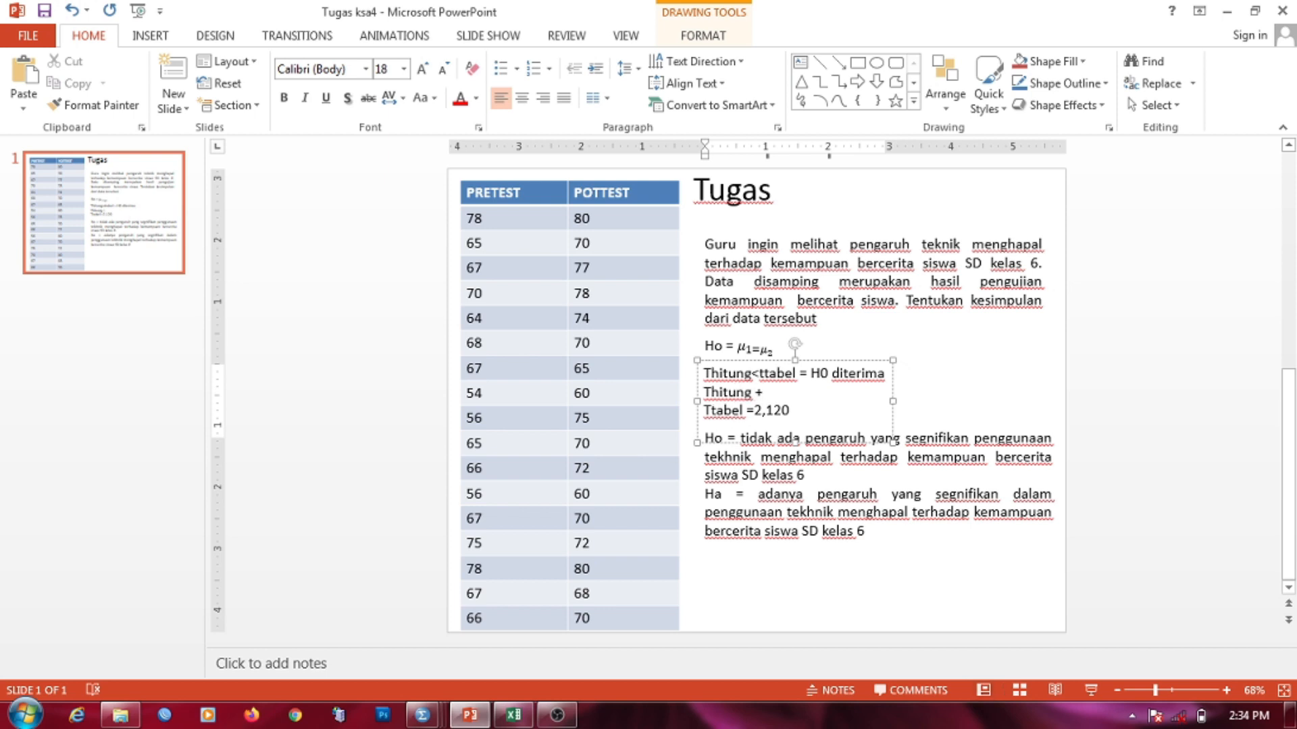
{"action": "key", "text": "BackSpace"}
{"action": "type", "text": "="}
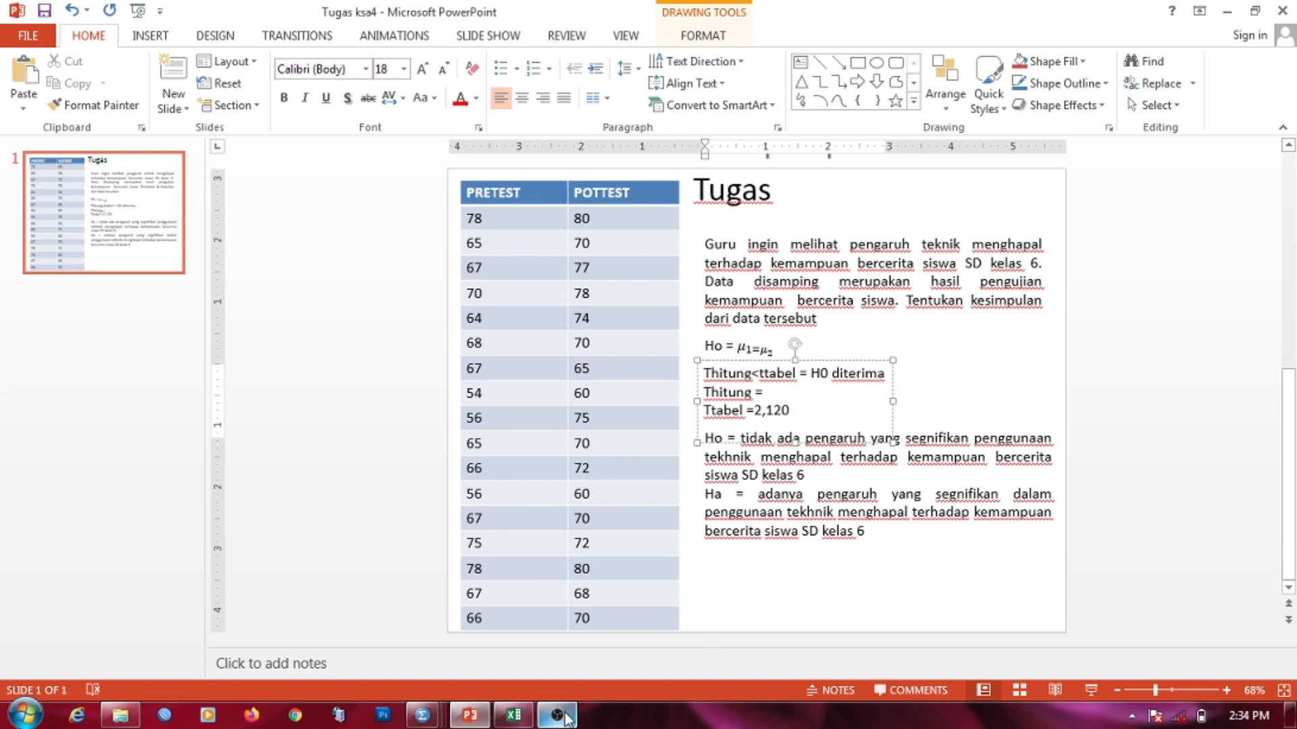
Step: Switch back to the SPSS Output2 and select the Paired Samples Test table to read t
{"action": "mouse_move", "coordinate": [422, 714]}
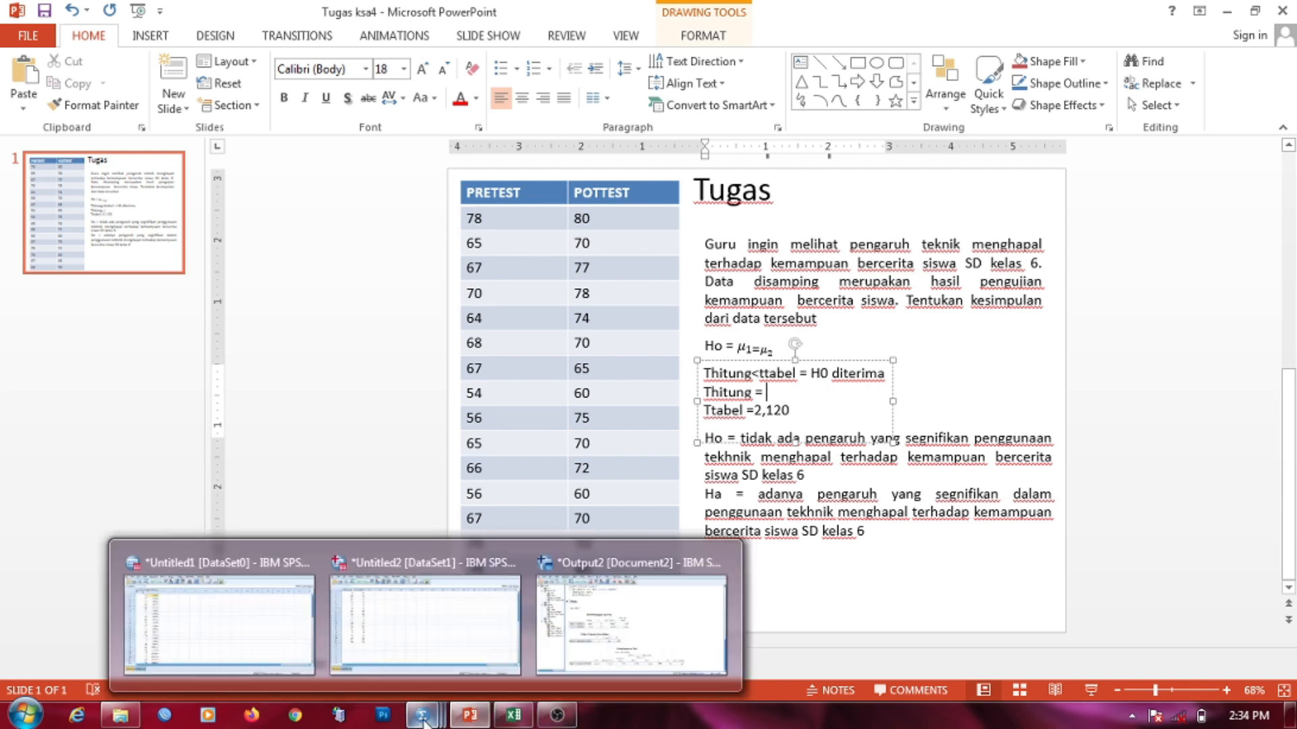
{"action": "left_click", "coordinate": [607, 661]}
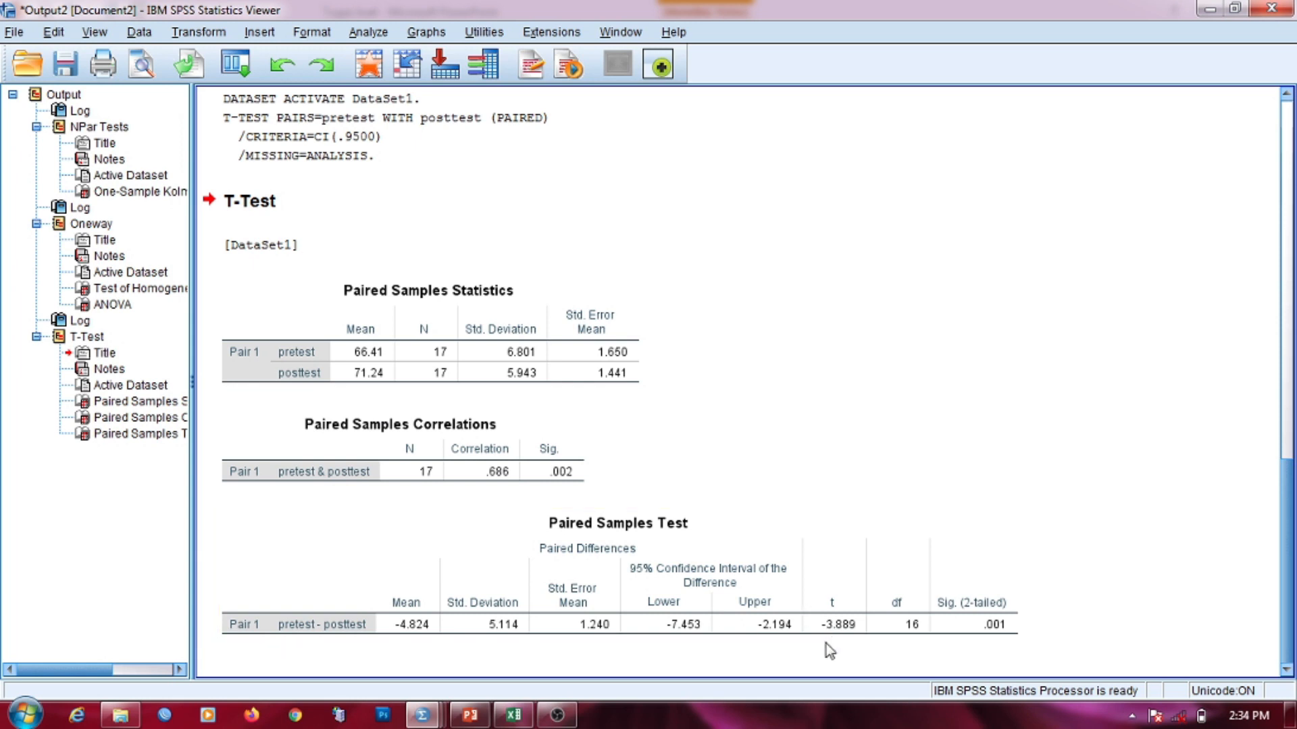
{"action": "left_click", "coordinate": [825, 641]}
Step: Complete the Tugas slide's Thitung line to read 'Thitung = 3,889', above 'Ttabel =2,120'
{"action": "mouse_move", "coordinate": [422, 715]}
{"action": "left_click", "coordinate": [497, 631]}
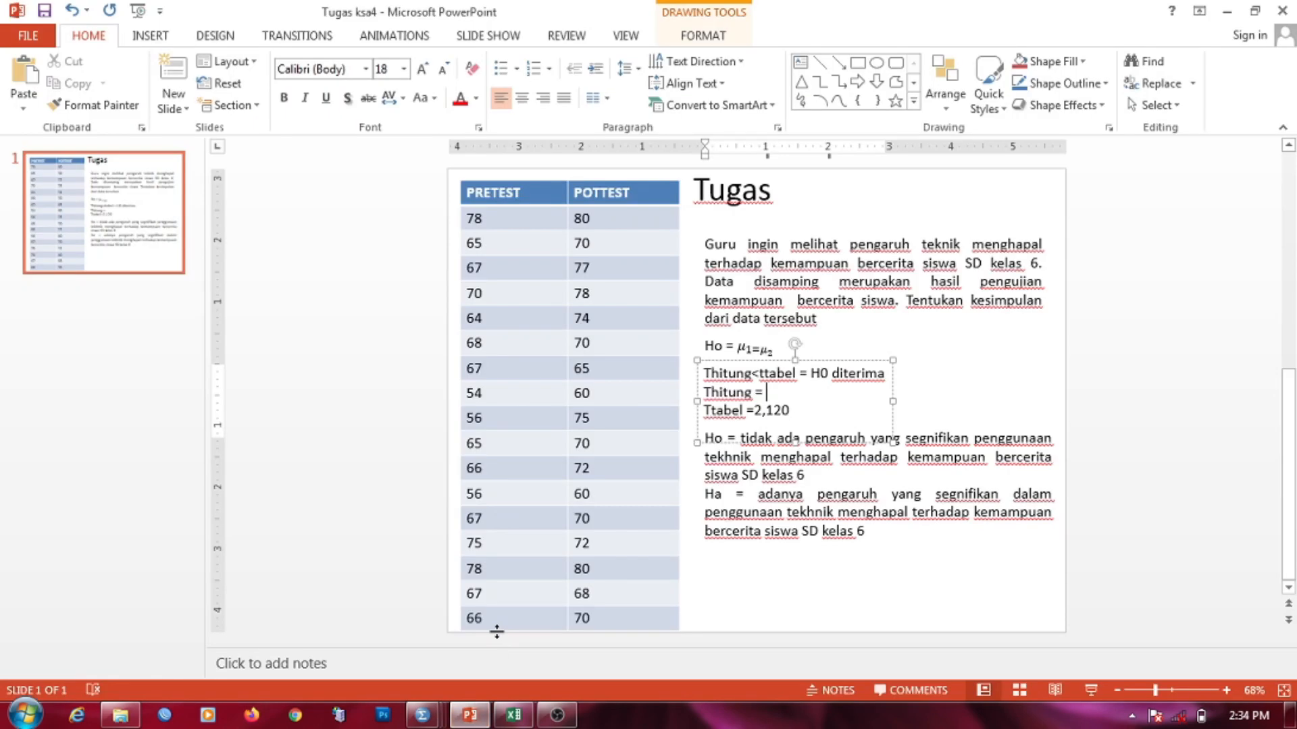
{"action": "type", "text": "3,889"}
{"action": "left_click", "coordinate": [925, 395]}
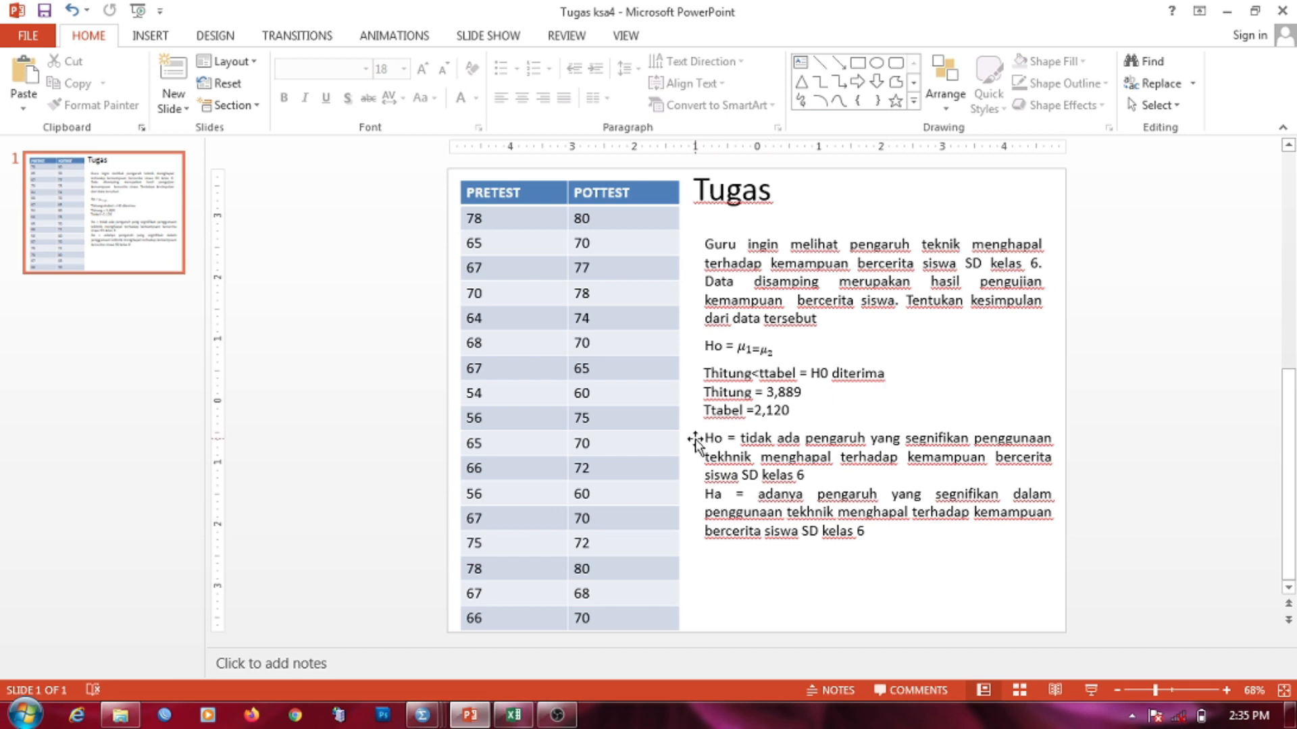
{"action": "left_click", "coordinate": [757, 497]}
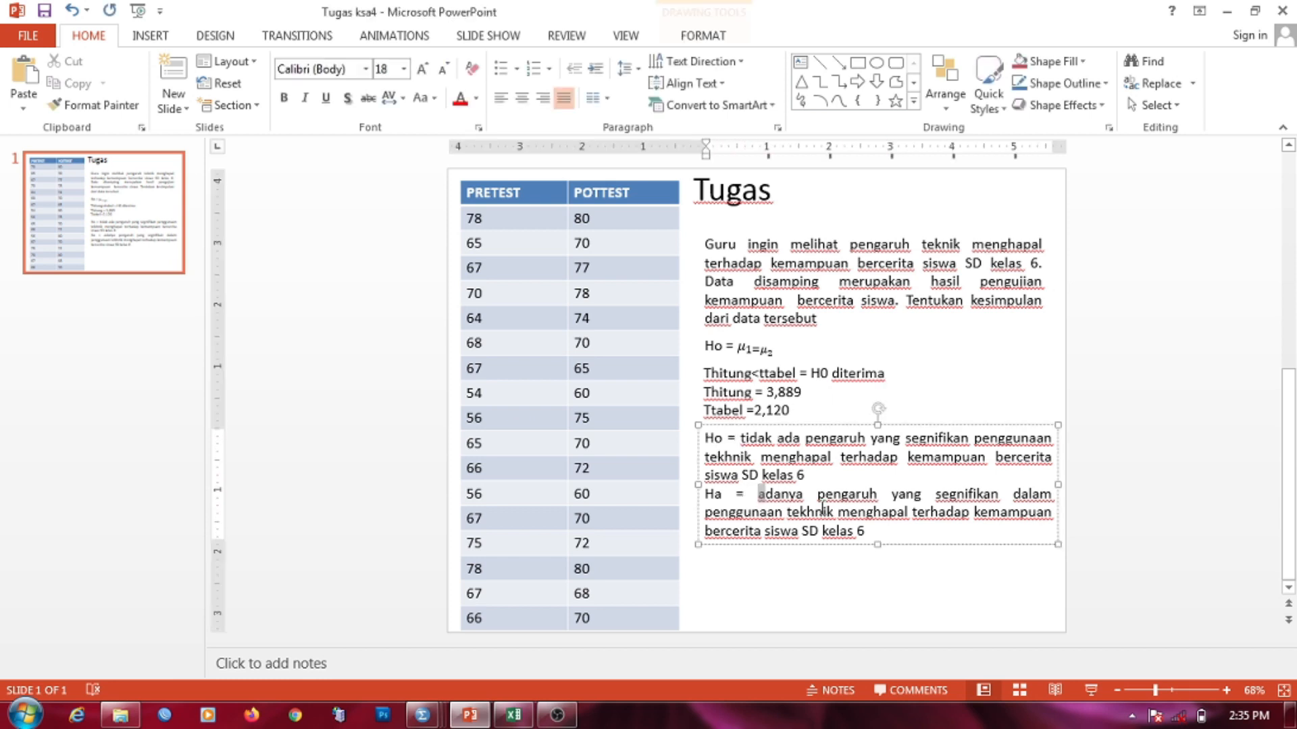
Step: Make the Ha sentence (adanya … kelas 6) red, then return to SPSS Output2's t-test results
{"action": "left_click_drag", "start_coordinate": [757, 497], "coordinate": [868, 535]}
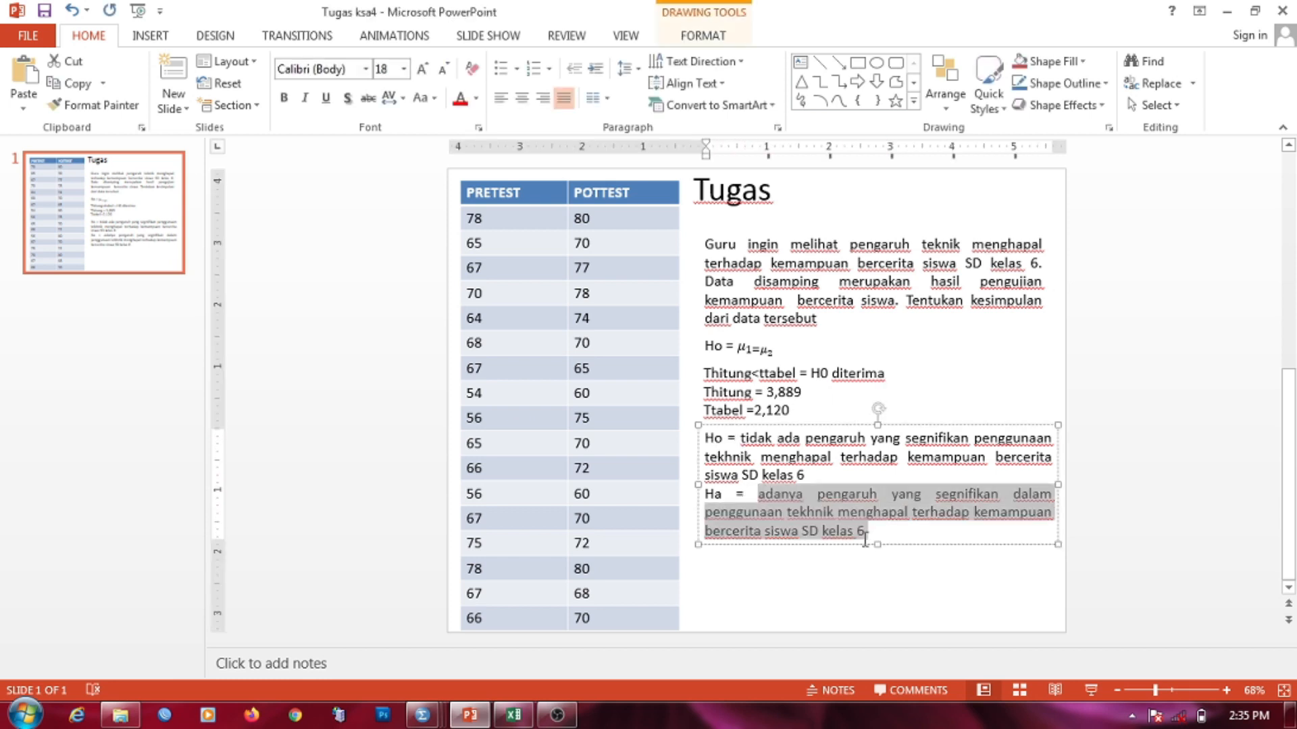
{"action": "left_click", "coordinate": [460, 98]}
{"action": "left_click", "coordinate": [817, 575]}
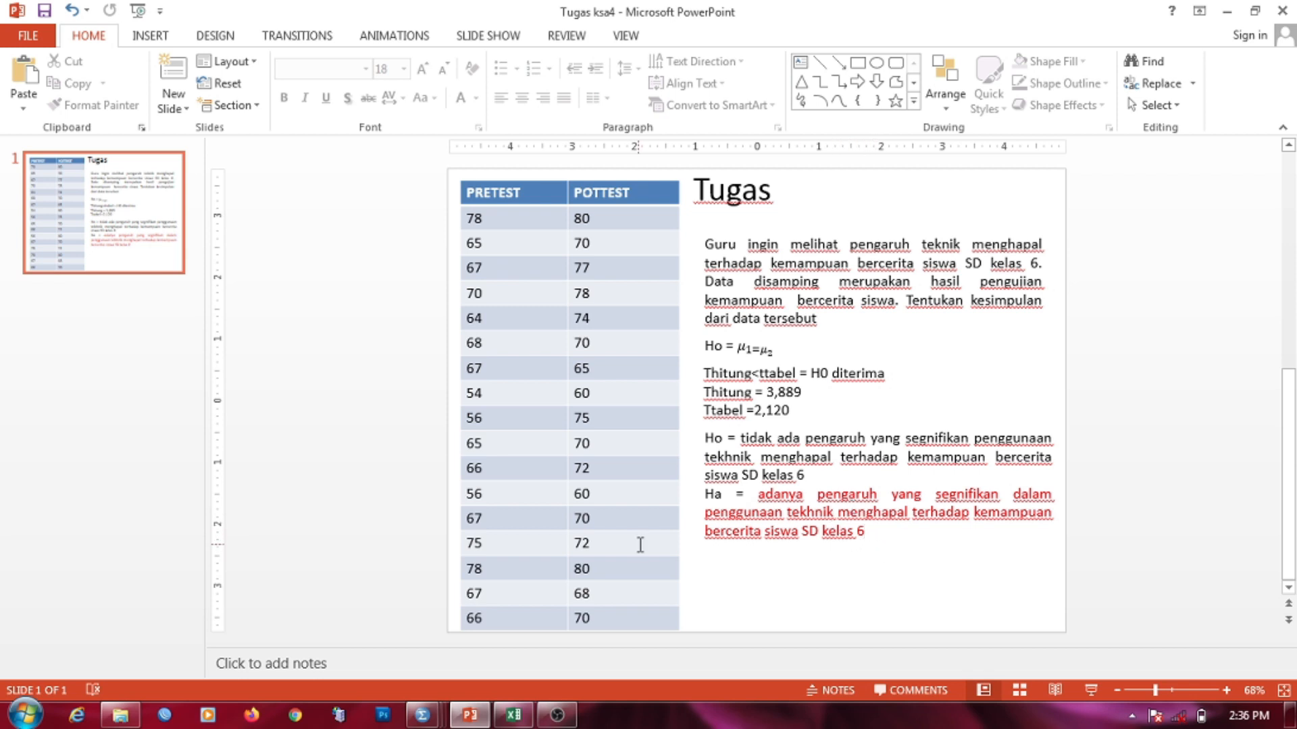
{"action": "mouse_move", "coordinate": [422, 715]}
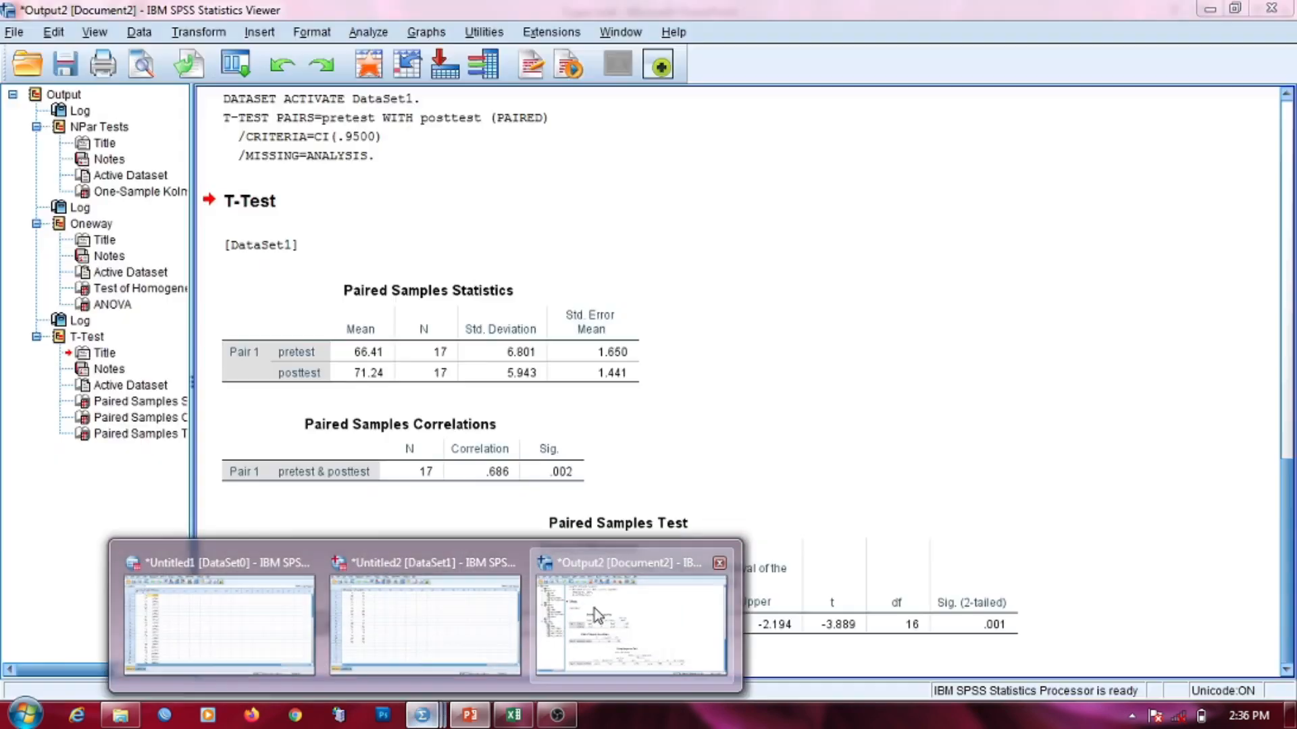
{"action": "left_click", "coordinate": [595, 609]}
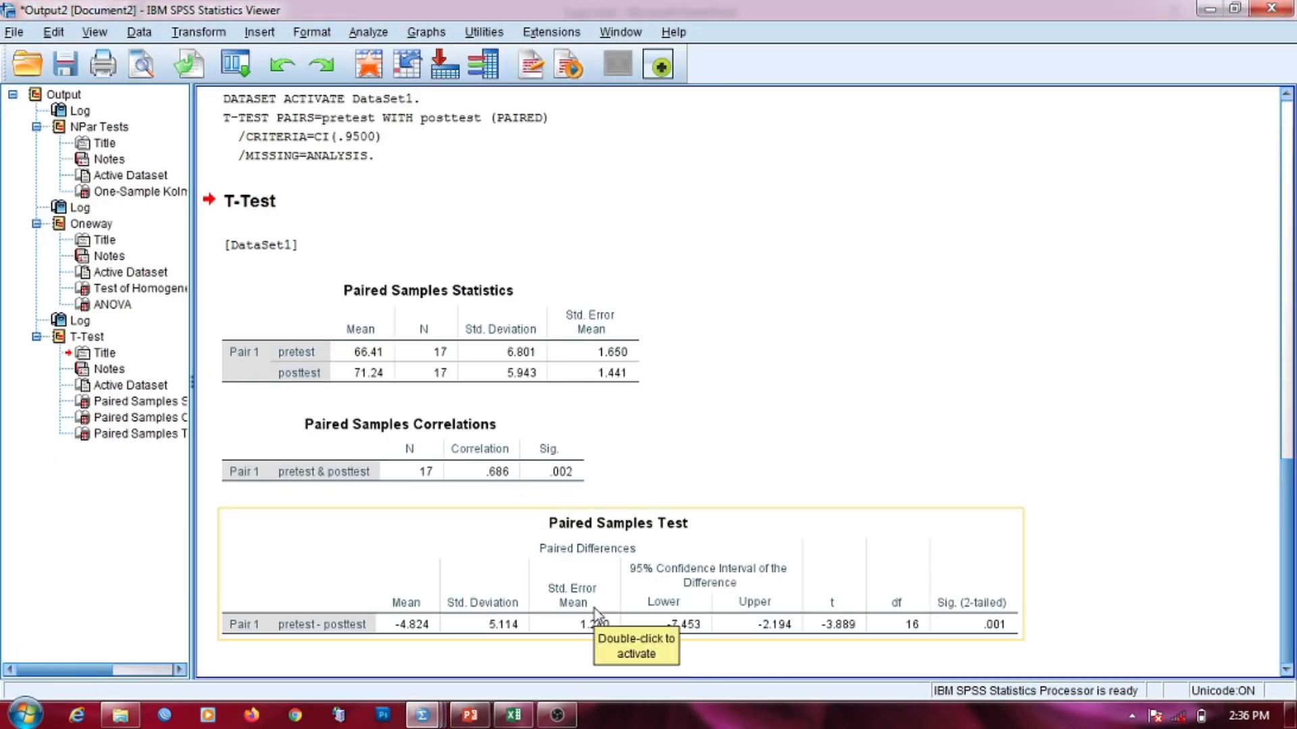